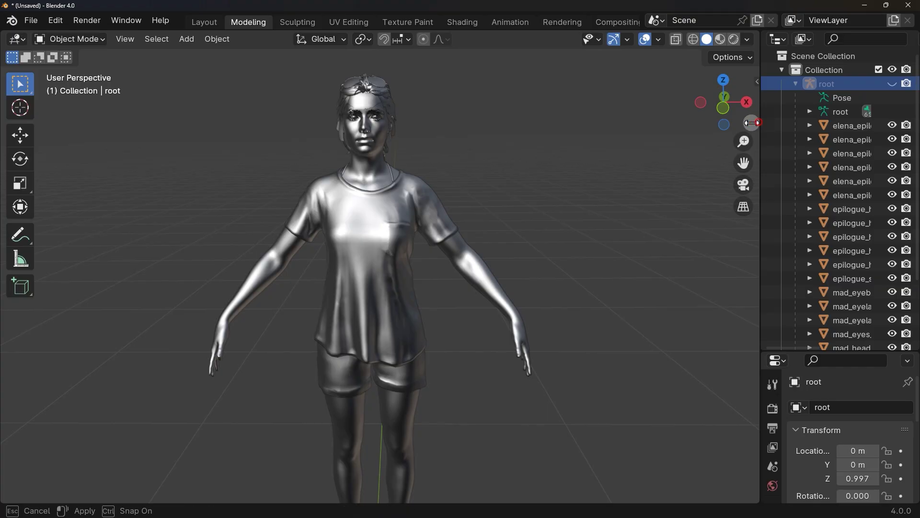
Step: Widen the Outliner so the full names of Elena's meshes and armature are readable
left_click_drag(760, 143, 519, 142)
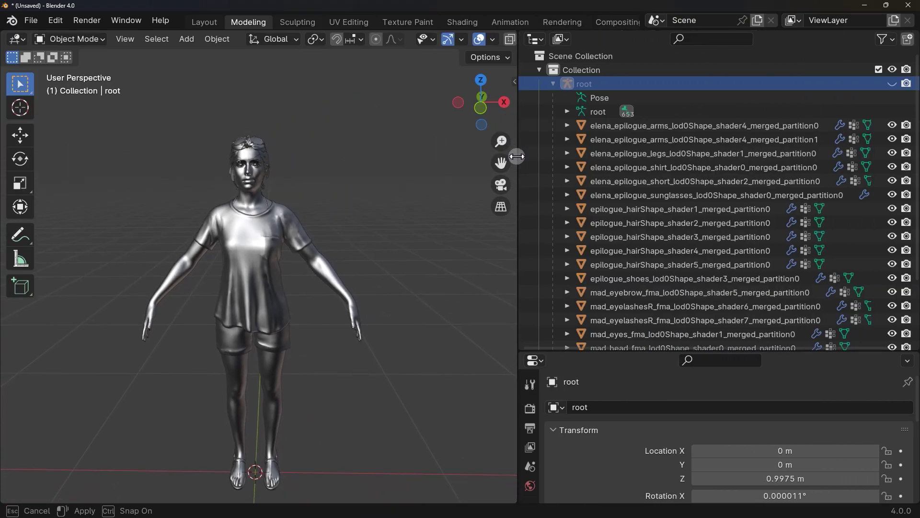
Step: Load elena-legs-color.jpg into the legs material's image node and orbit to view the textured legs
scroll(620, 154, "down", 3)
scroll(621, 154, "down", 2)
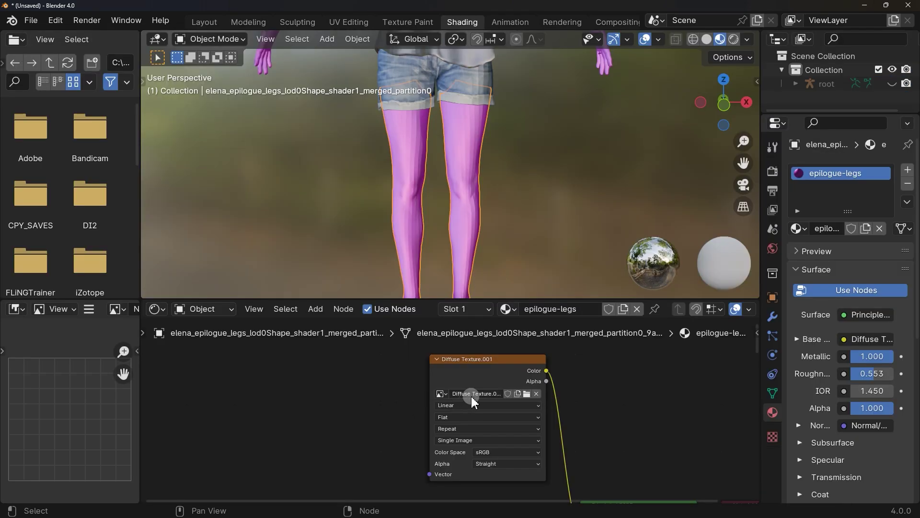
left_click(528, 394)
left_click(718, 215)
left_click(678, 431)
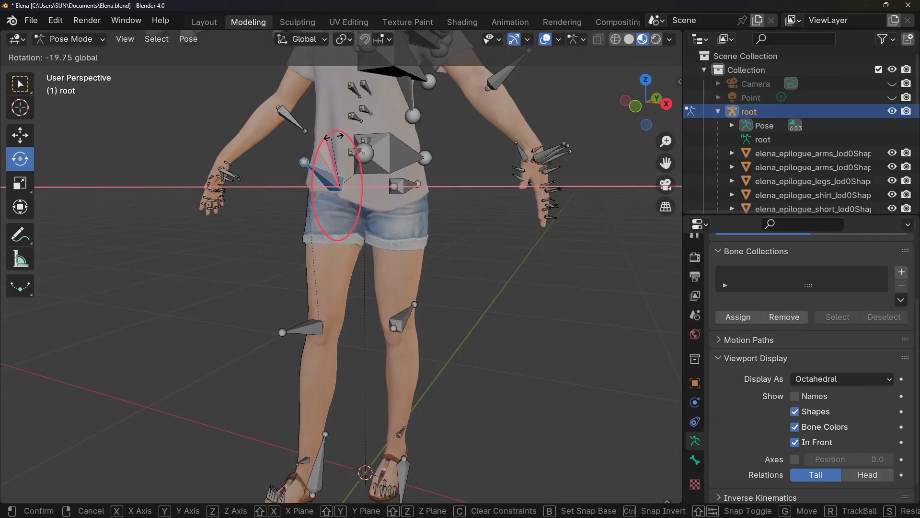
left_click_drag(345, 119, 395, 132)
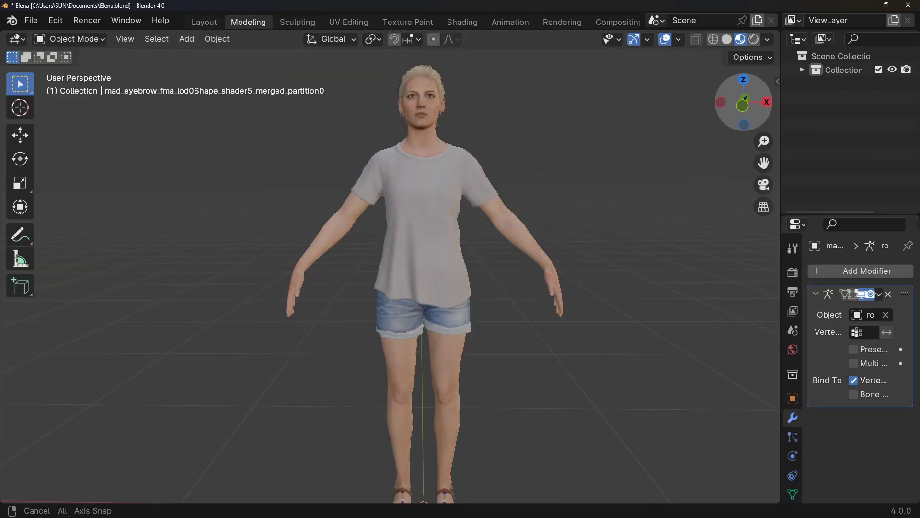
left_click_drag(744, 102, 302, 106)
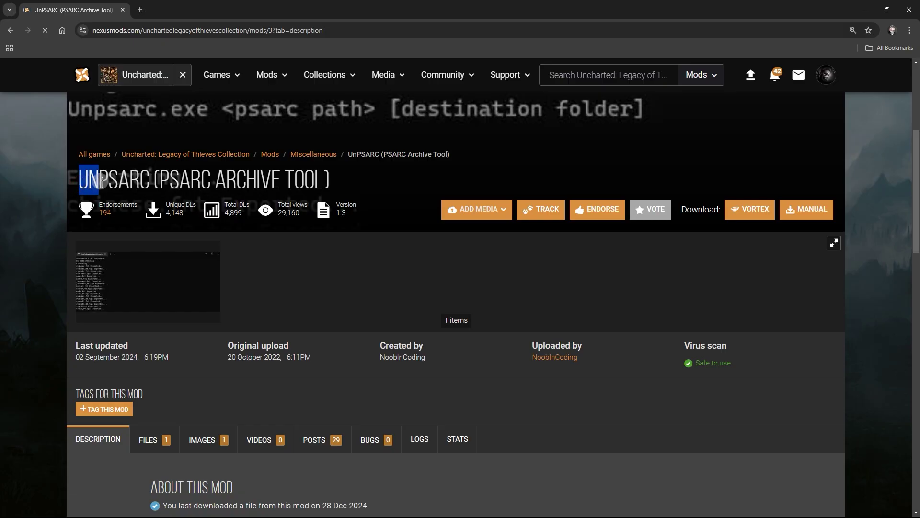
Step: Download UnPSARC_v2.7.zip from the Files tab using Manual Download, then Slow Download
scroll(150, 182, "down", 4)
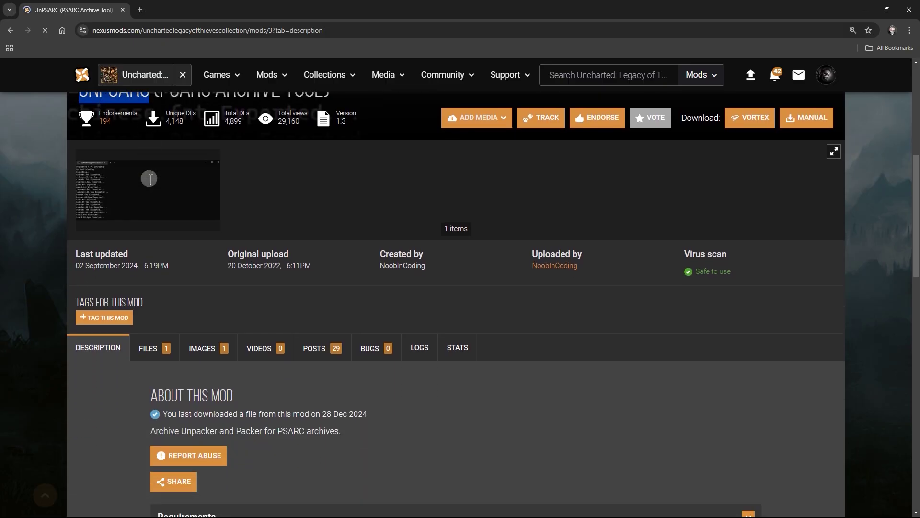
left_click(168, 250)
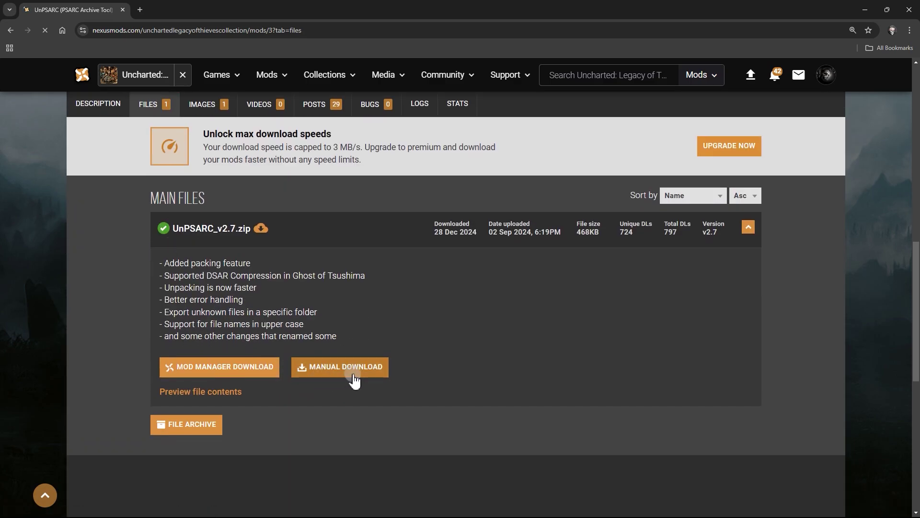
left_click(353, 375)
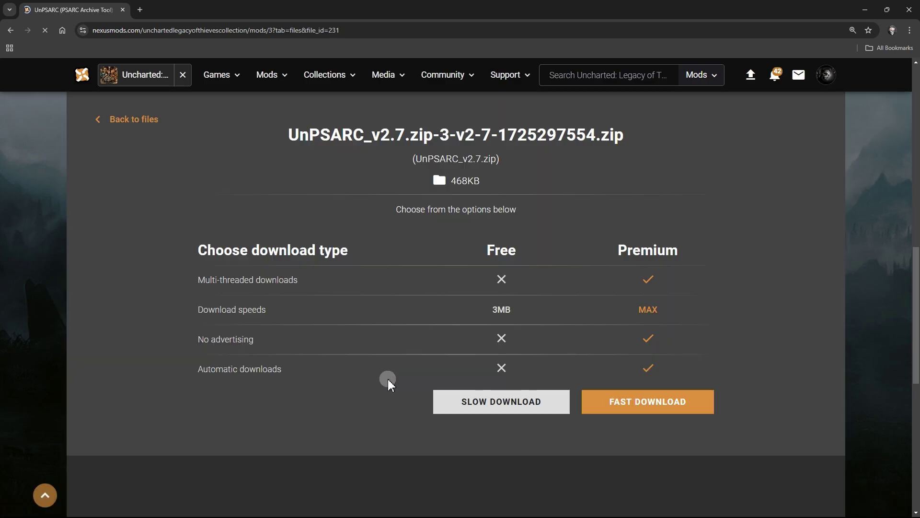
left_click(486, 407)
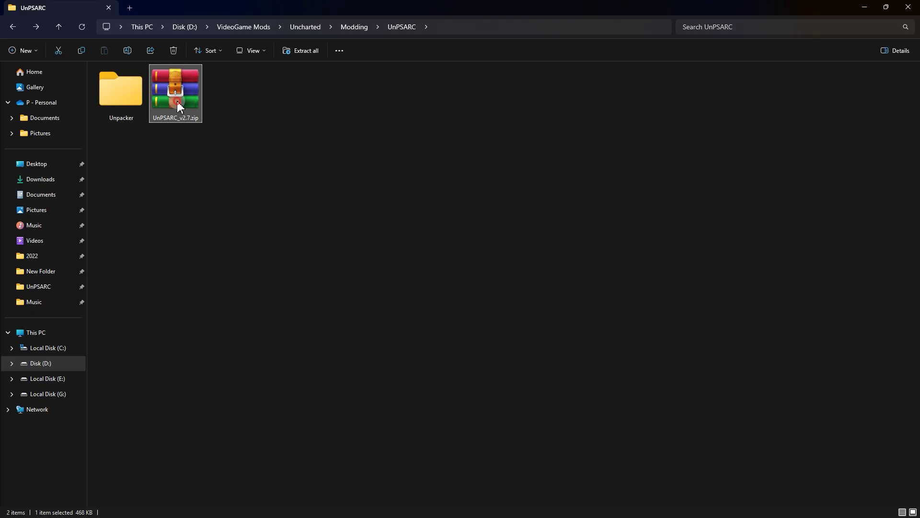
Step: Extract all files from UnPSARC_v2.7.zip into the Unpacker folder
double_click(178, 107)
left_click_drag(293, 267, 269, 163)
left_click_drag(162, 140, 133, 112)
double_click(121, 93)
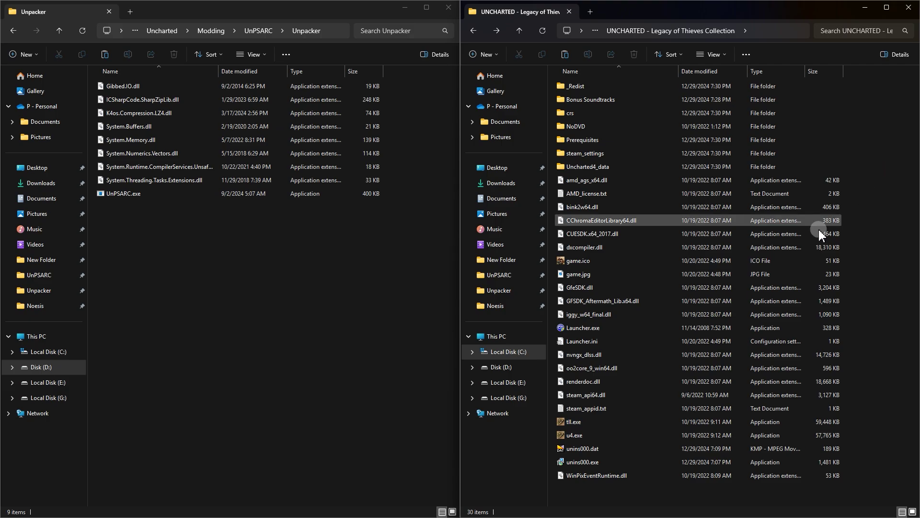
Step: Copy oo2core_9_win64.dll from the UNCHARTED game folder into the Unpacker folder
left_click_drag(597, 490, 679, 80)
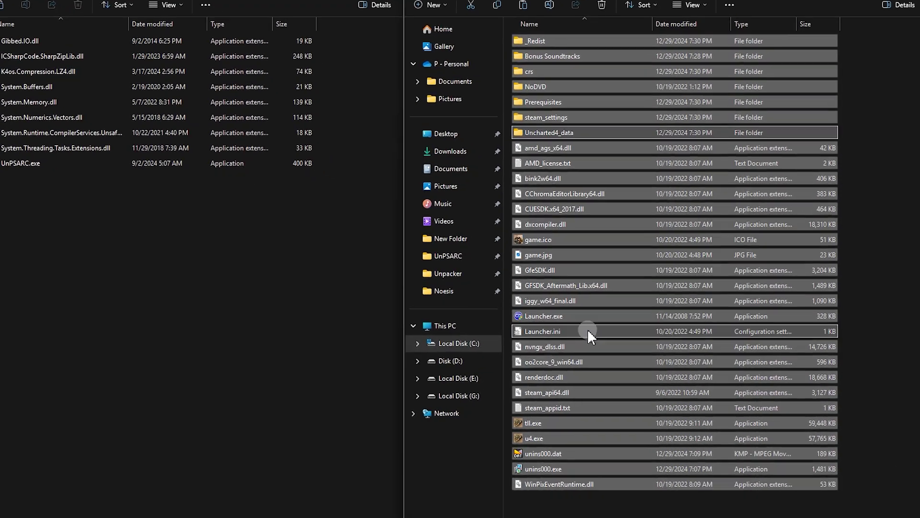
left_click(571, 362)
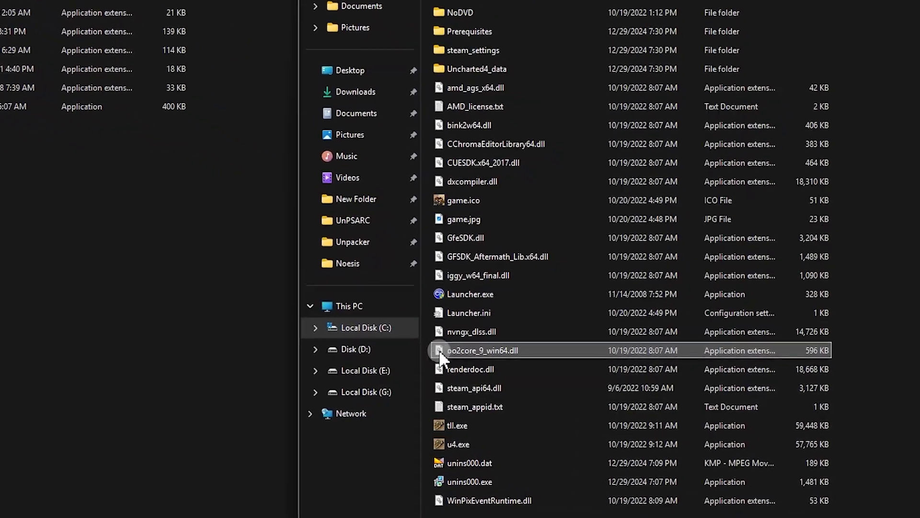
right_click(519, 350)
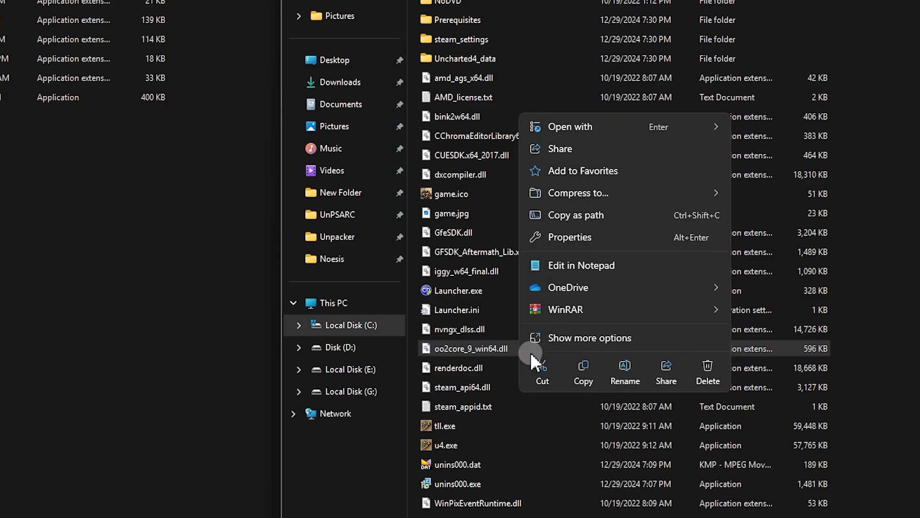
left_click(583, 370)
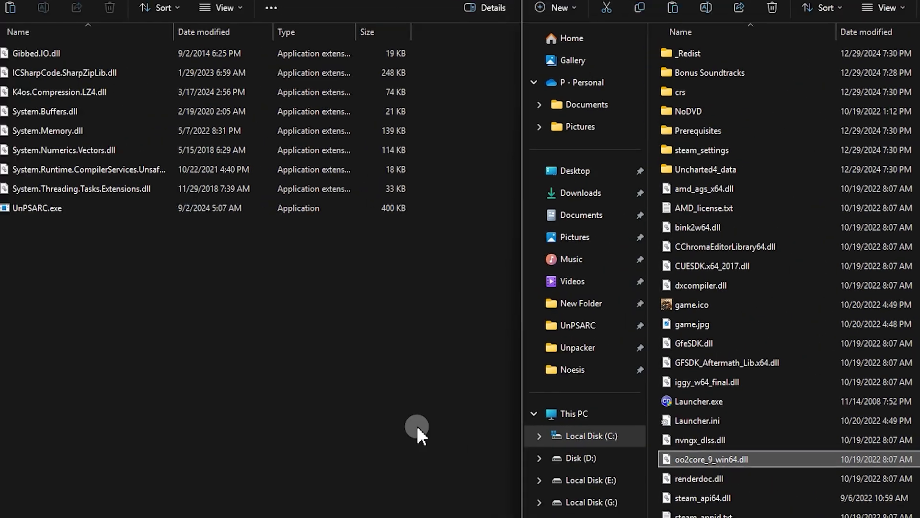
left_click(291, 331)
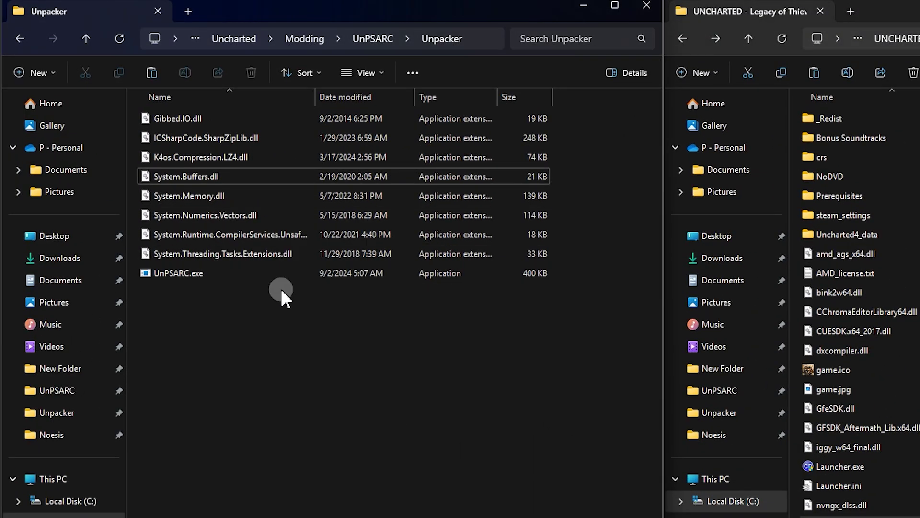
right_click(260, 326)
left_click(273, 338)
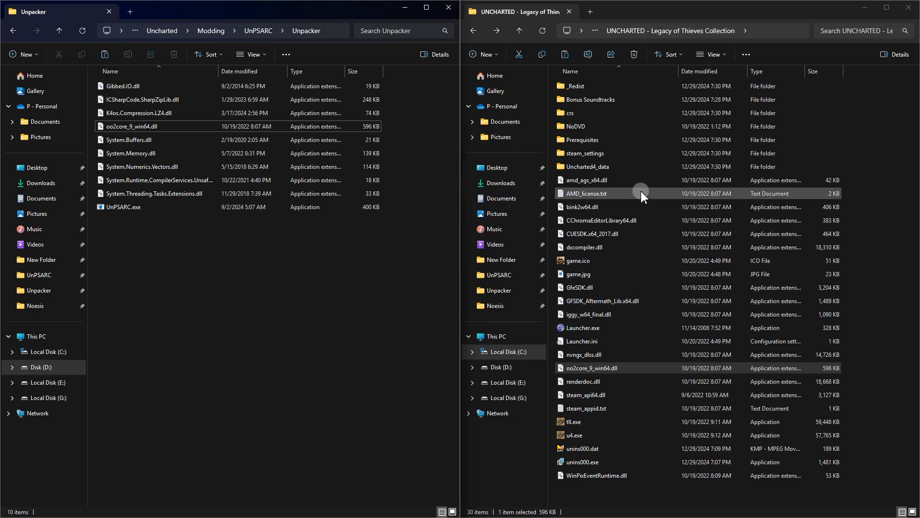
left_click(867, 87)
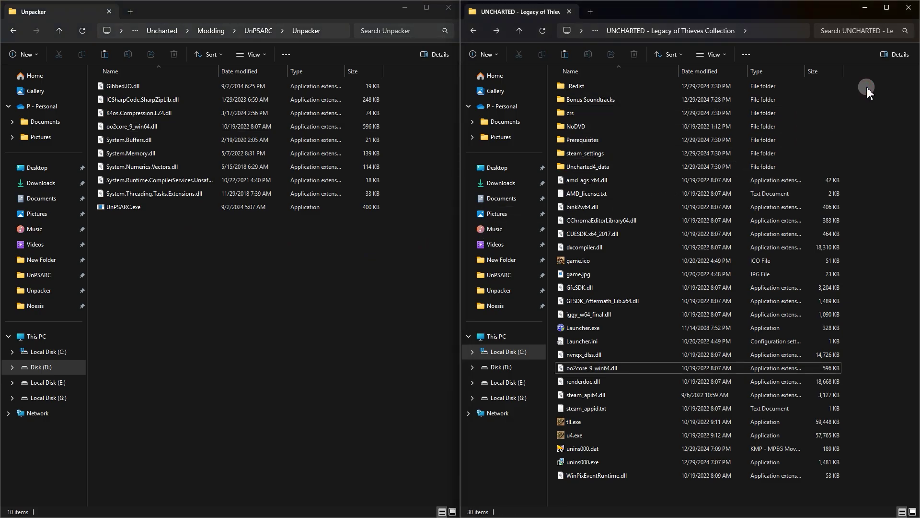
Step: Navigate through Uncharted4_data, build and pc into the uncharted4 folder
left_click(605, 166)
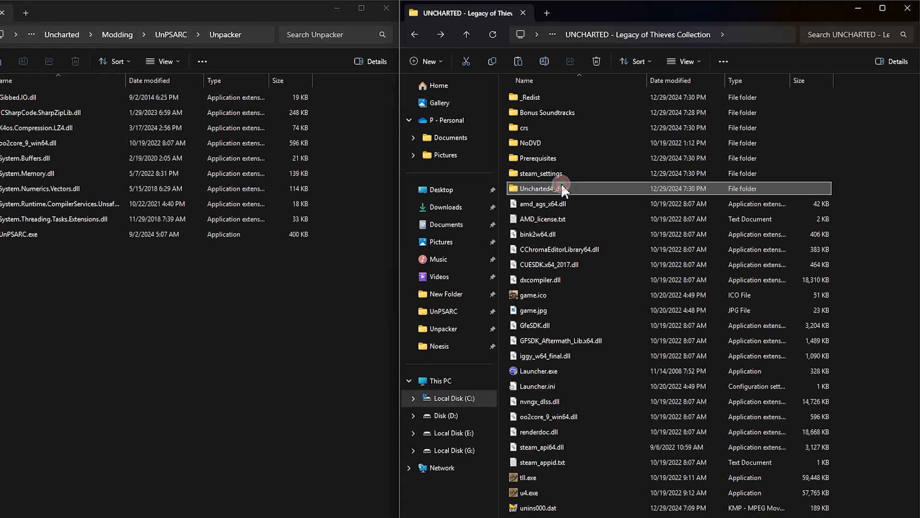
mouse_move(562, 188)
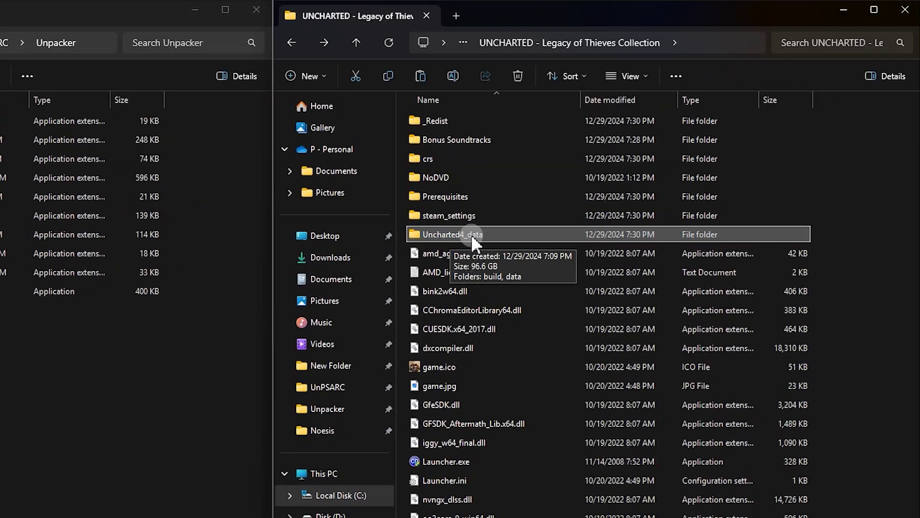
double_click(507, 233)
double_click(476, 123)
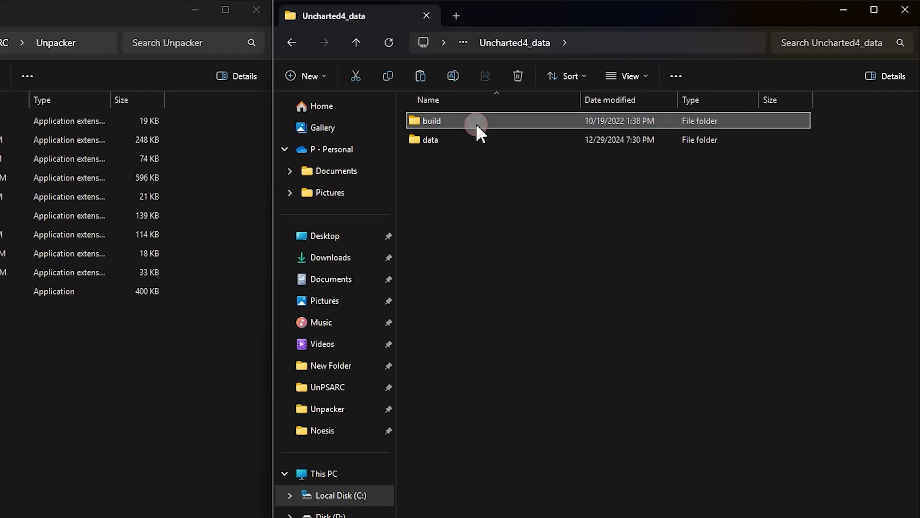
double_click(476, 124)
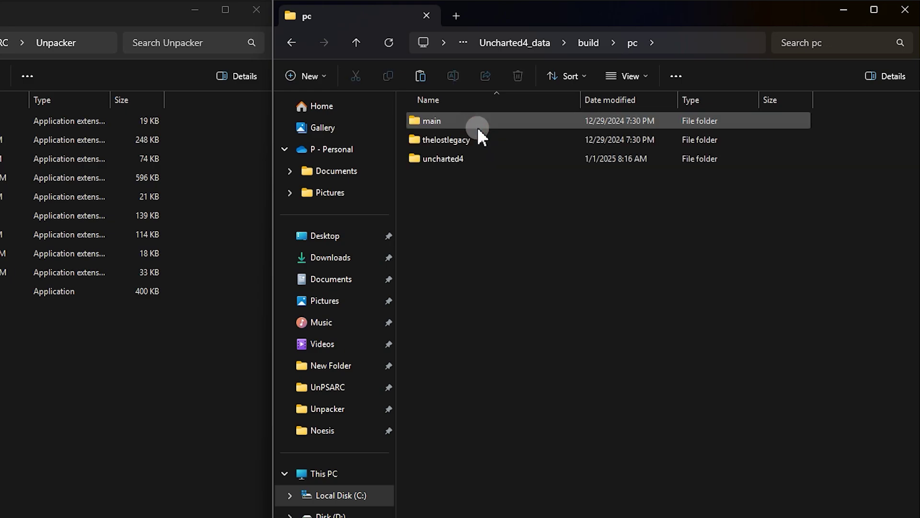
left_click_drag(480, 207, 502, 121)
left_click(496, 137)
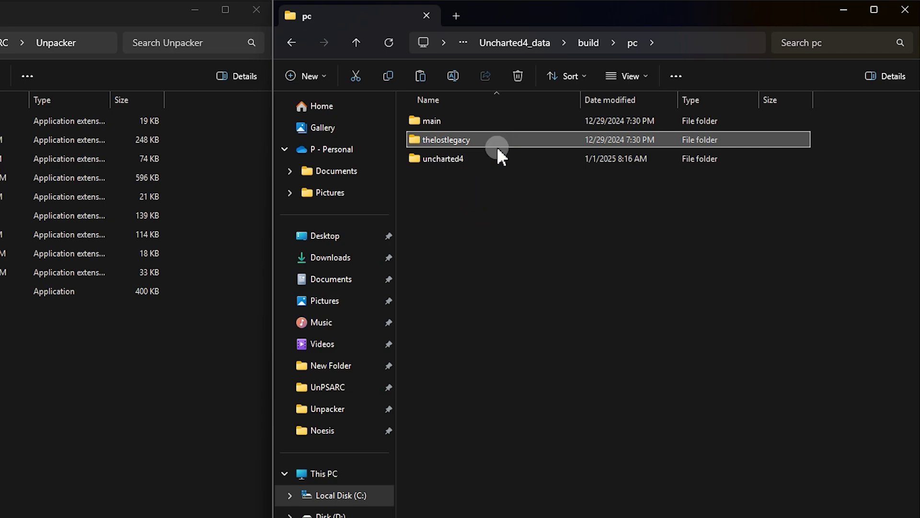
left_click(497, 157)
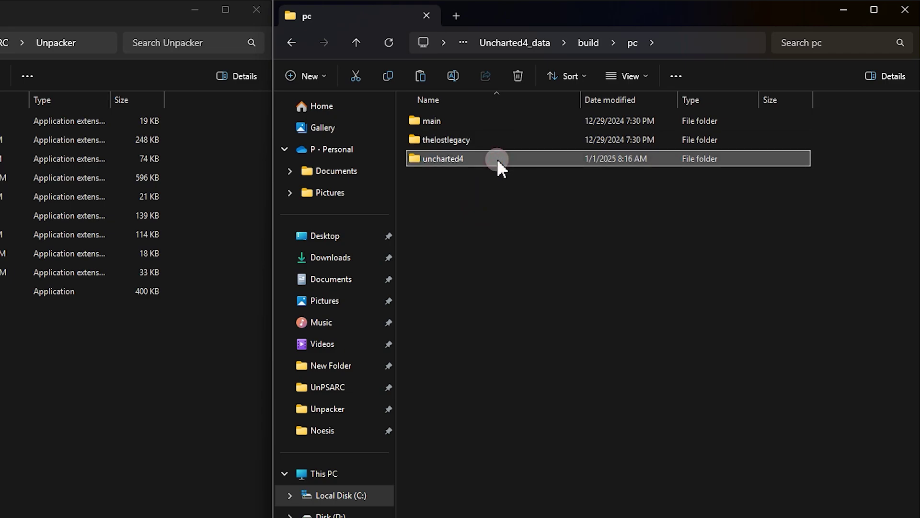
double_click(496, 159)
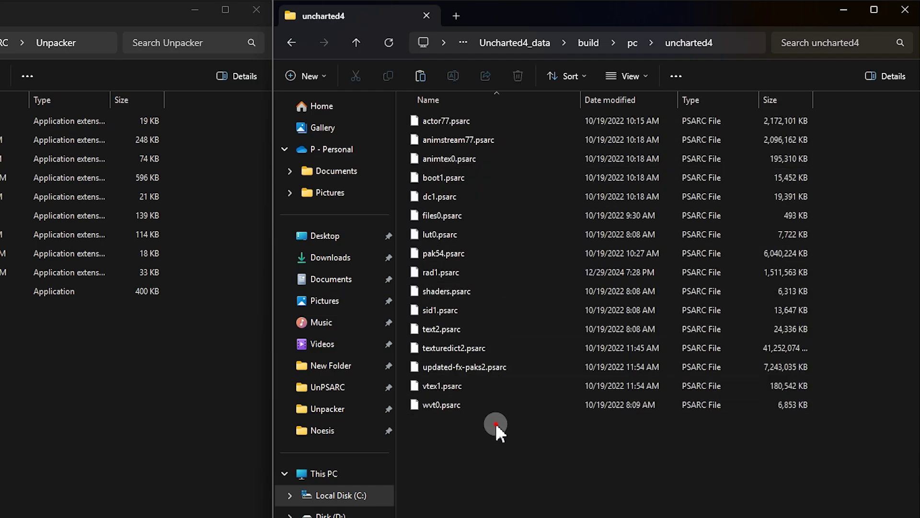
Step: Select actor77.psarc among the .psarc archives and start dragging it toward UnPSARC
left_click_drag(496, 423, 496, 115)
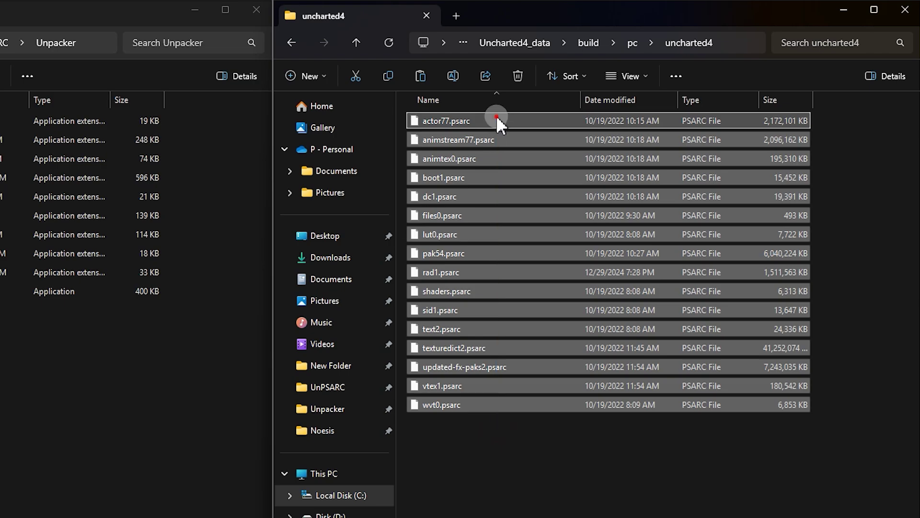
left_click(496, 116)
left_click(503, 133)
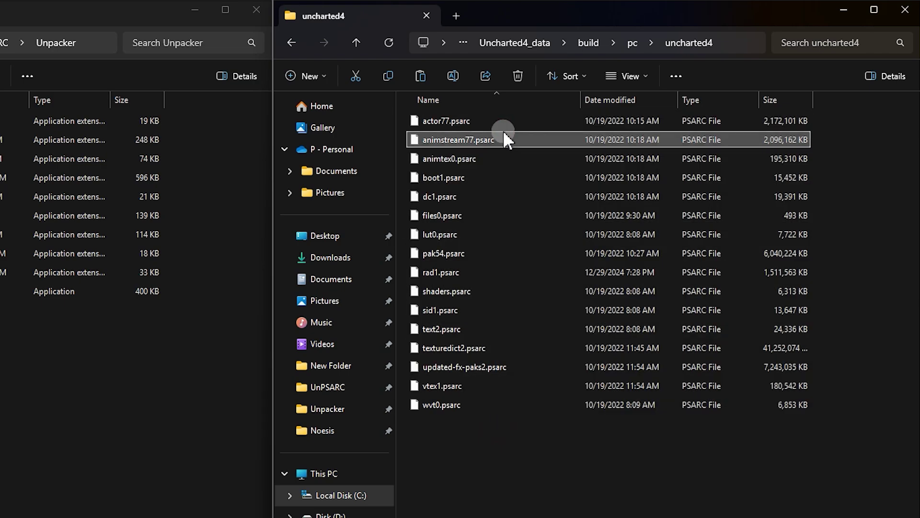
left_click(480, 121)
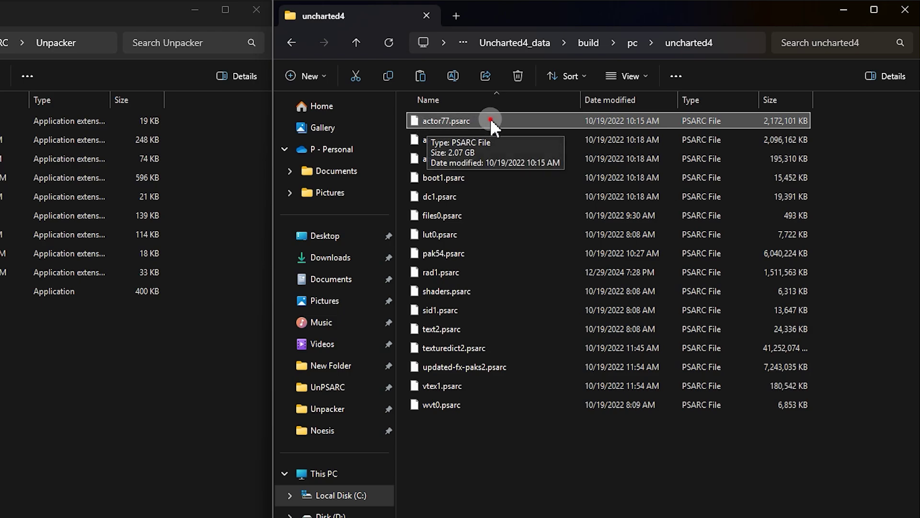
left_click_drag(490, 118, 496, 158)
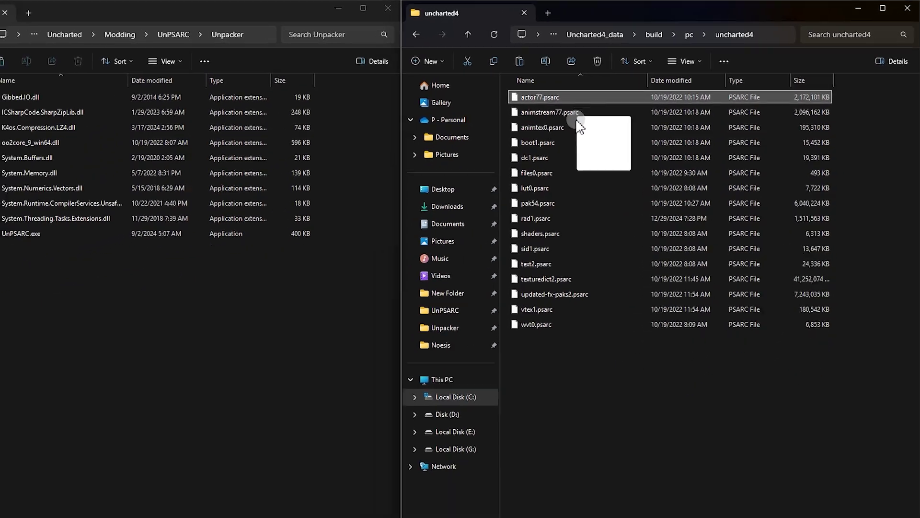
Step: Unpack actor77.psarc with UnPSARC.exe, allowing it past the SmartScreen warning
left_click_drag(580, 126, 25, 241)
left_click_drag(127, 212, 168, 210)
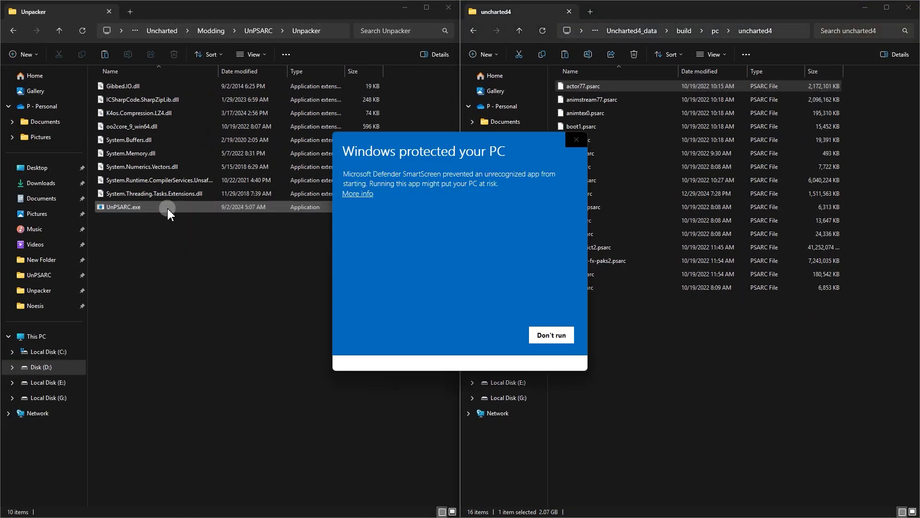
left_click(362, 194)
left_click(488, 354)
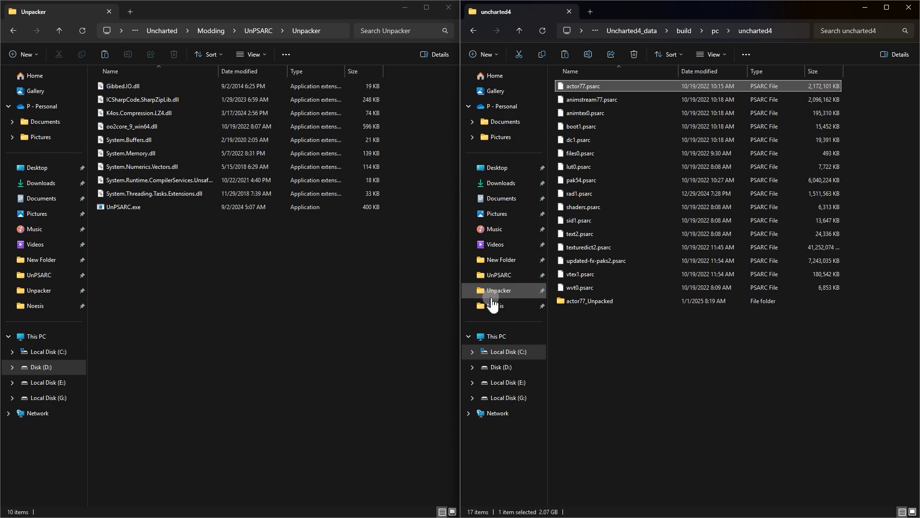
Step: Open the new actor77_Unpacked folder in the uncharted4 folder
left_click(610, 307)
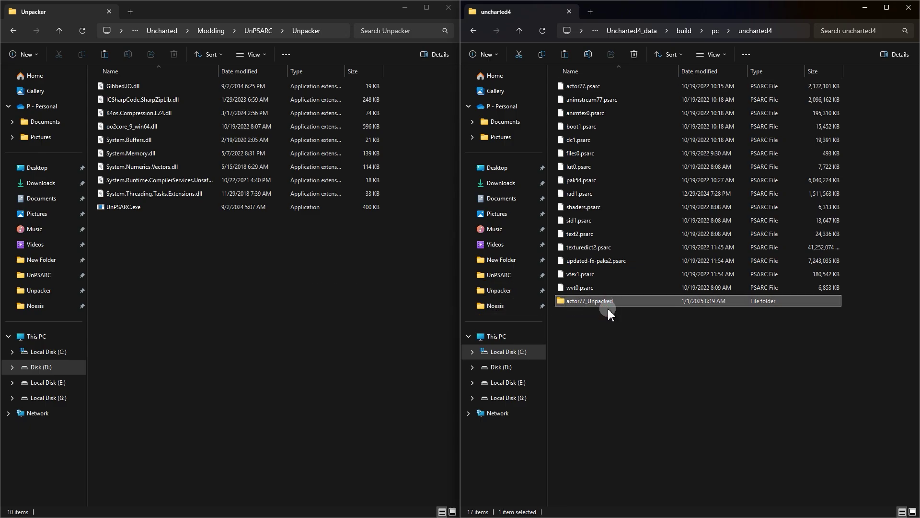
left_click_drag(605, 322, 656, 85)
left_click(614, 304)
double_click(614, 304)
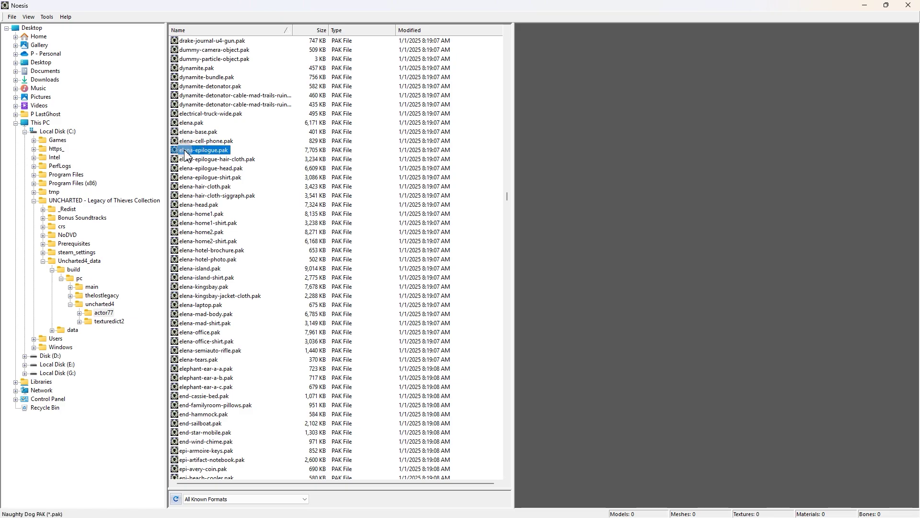
Step: Preview elena-epilogue.pak in Noesis, then import elena.fbx into Blender
double_click(220, 151)
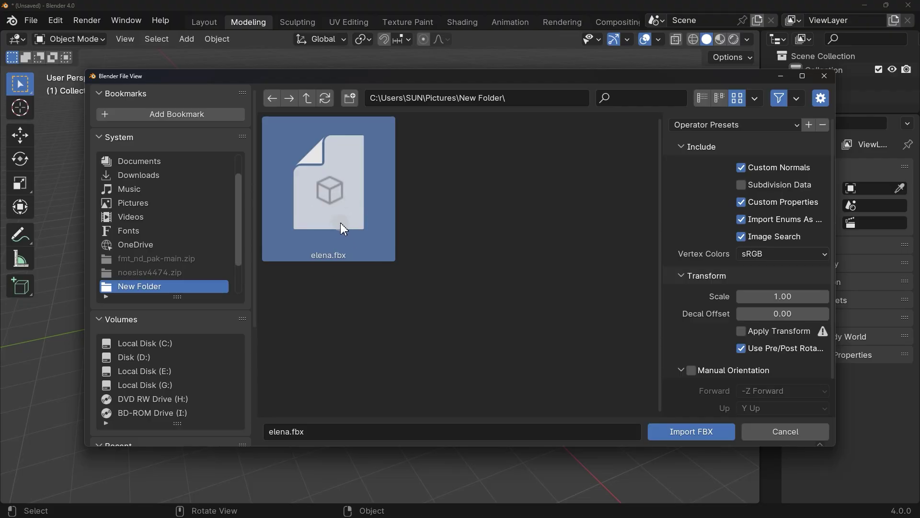
left_click(571, 381)
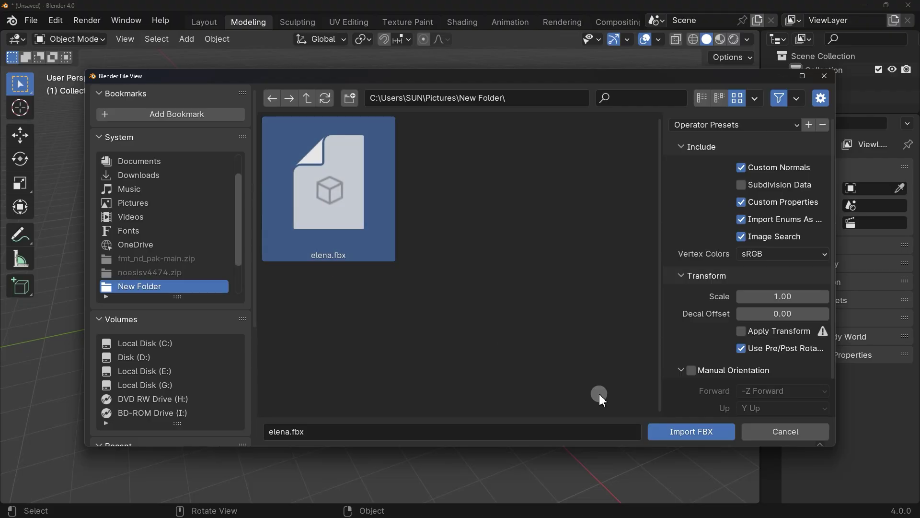
left_click(672, 431)
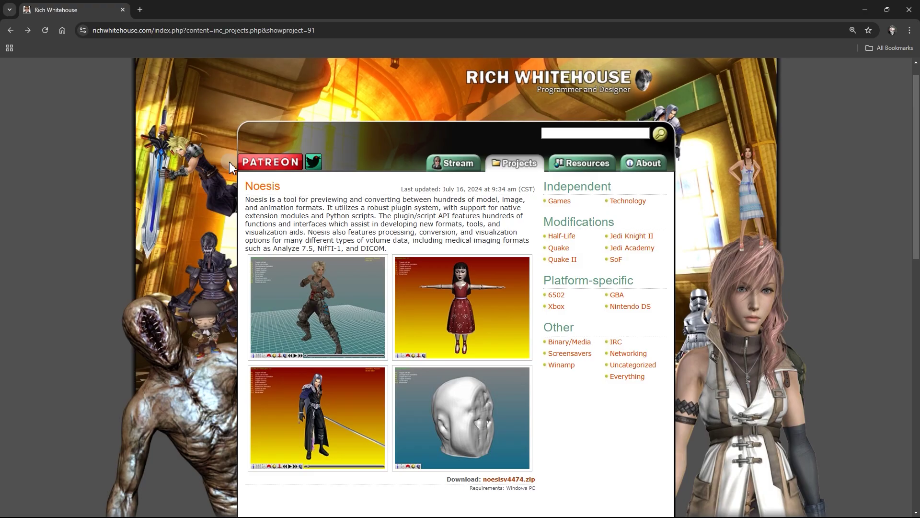
Step: Download noesisv4474.zip (44.71 MB) from the mirror on its File Download page
scroll(229, 162, "down", 1)
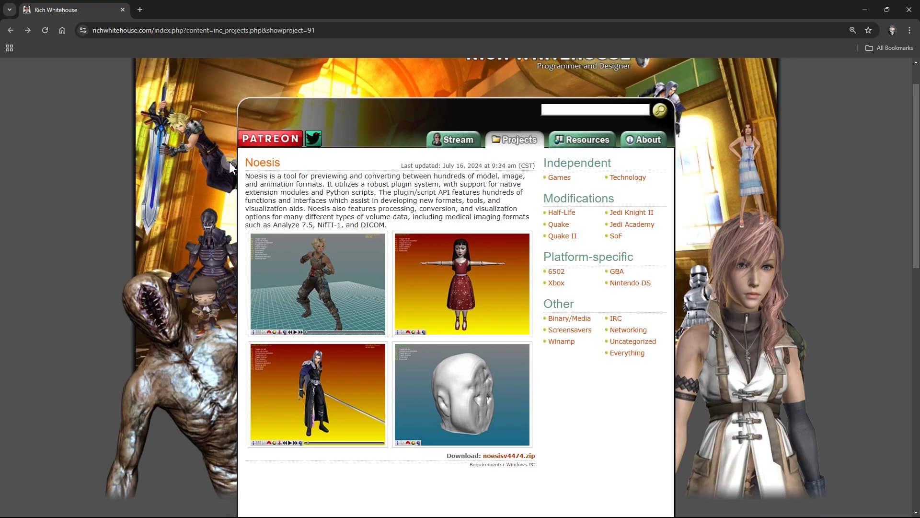
left_click(520, 433)
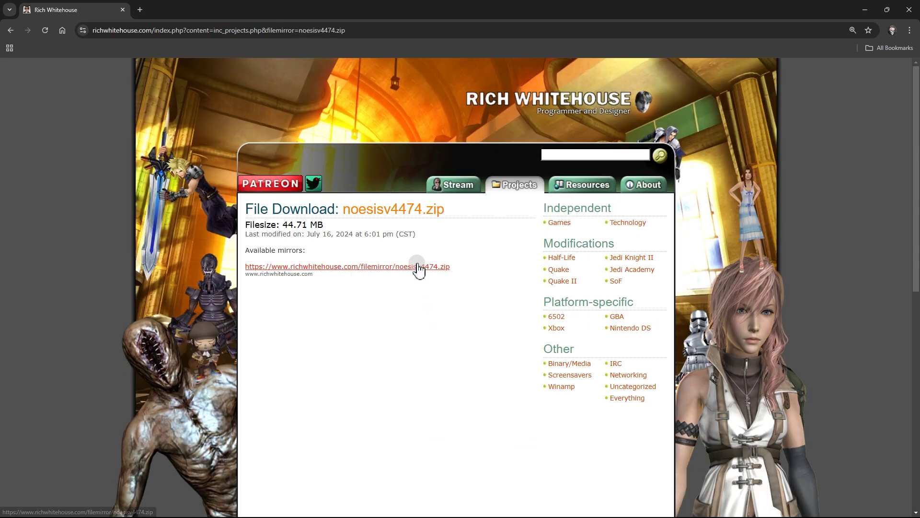
left_click(417, 265)
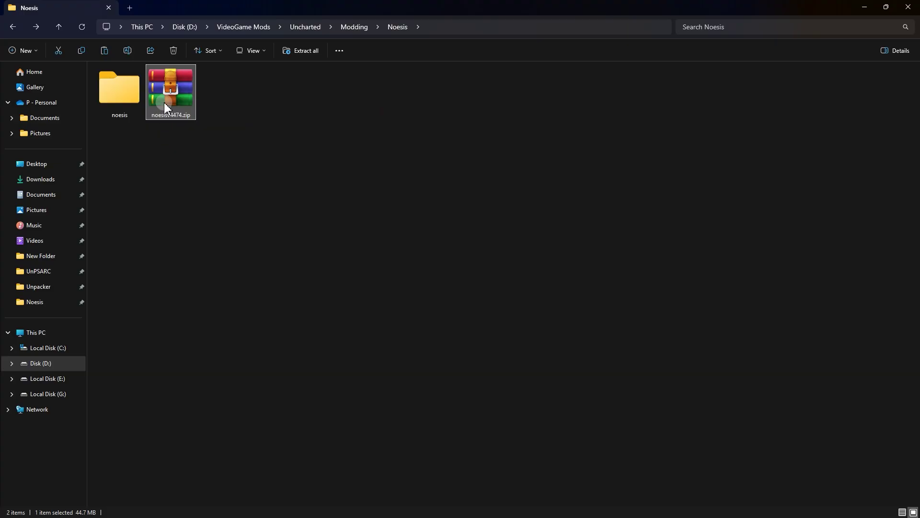
Step: Open noesisv4474.zip in WinRAR and extract all its entries into the noesis folder
double_click(165, 103)
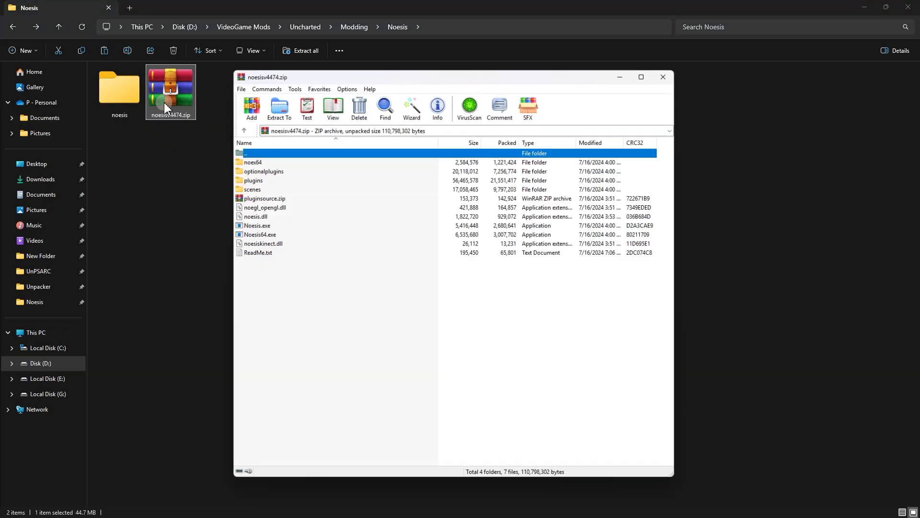
left_click_drag(263, 274, 115, 96)
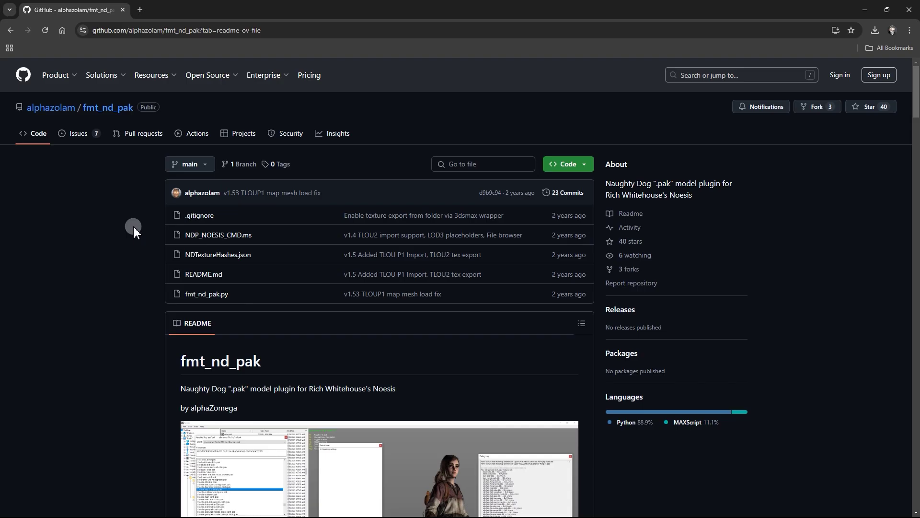
scroll(133, 225, "down", 5)
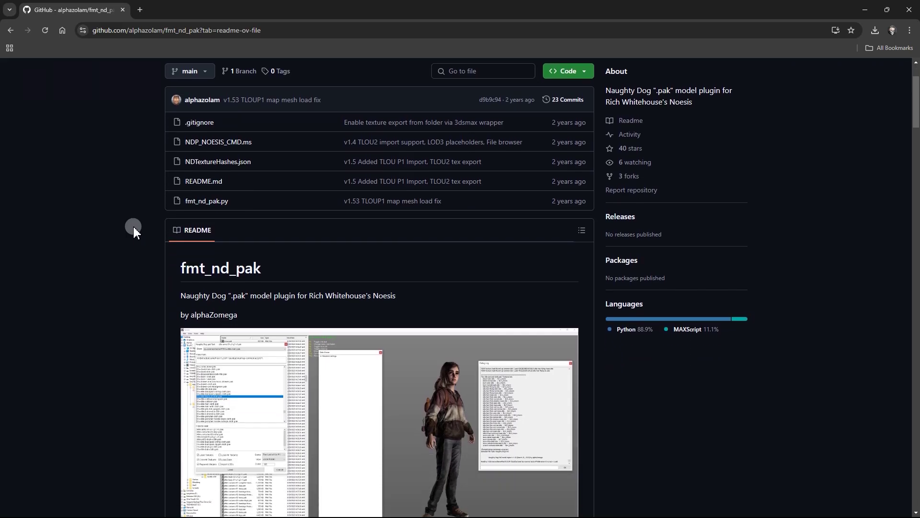
Step: Save the fmt_nd_pak repository as fmt_nd_pak-main.zip with Code > Download ZIP
scroll(133, 225, "down", 3)
scroll(134, 225, "up", 2)
scroll(134, 225, "up", 6)
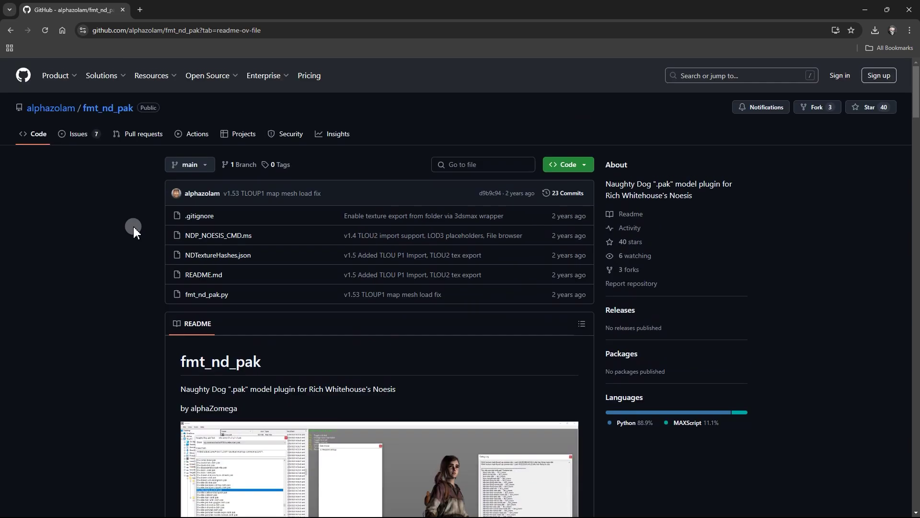
left_click(589, 165)
left_click(449, 300)
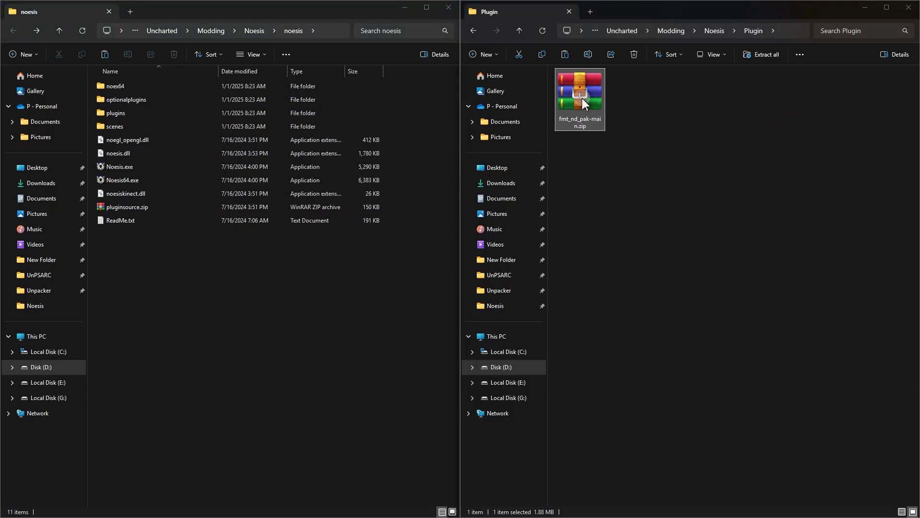
Step: Drag fmt_nd_pak.py and NDTextureHashes.json out of fmt_nd_pak-main.zip into noesis\plugins\python
double_click(580, 88)
double_click(505, 219)
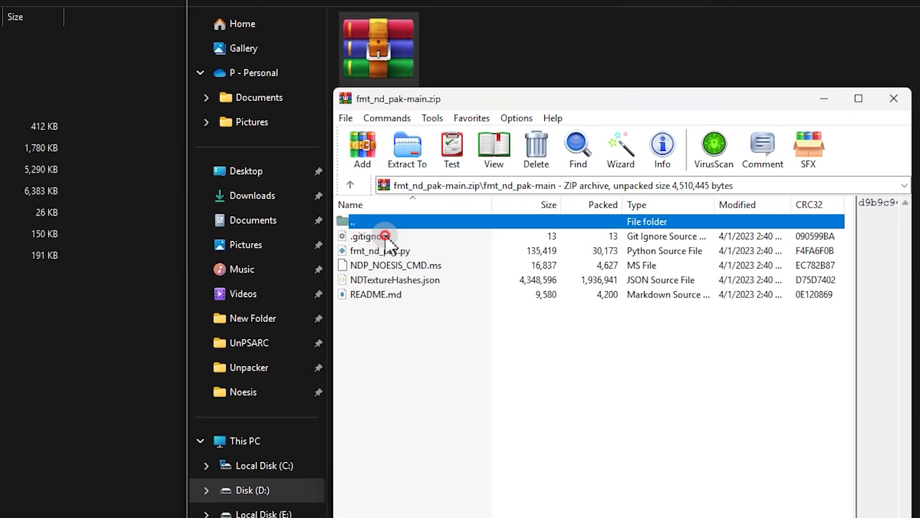
left_click(405, 251)
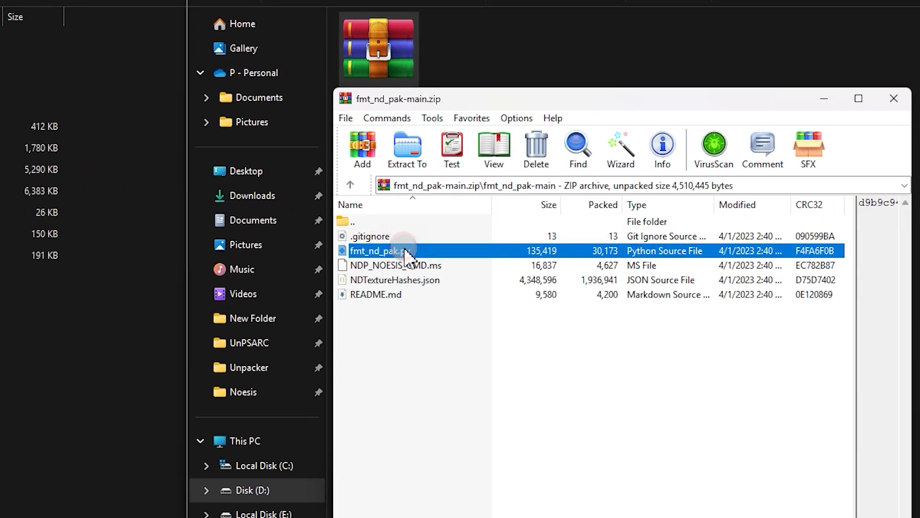
left_click(415, 281, "ctrl")
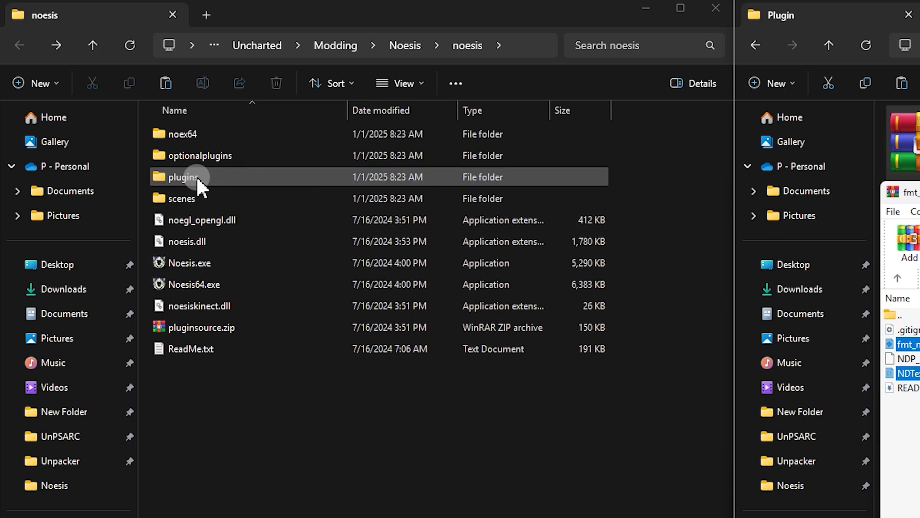
double_click(214, 180)
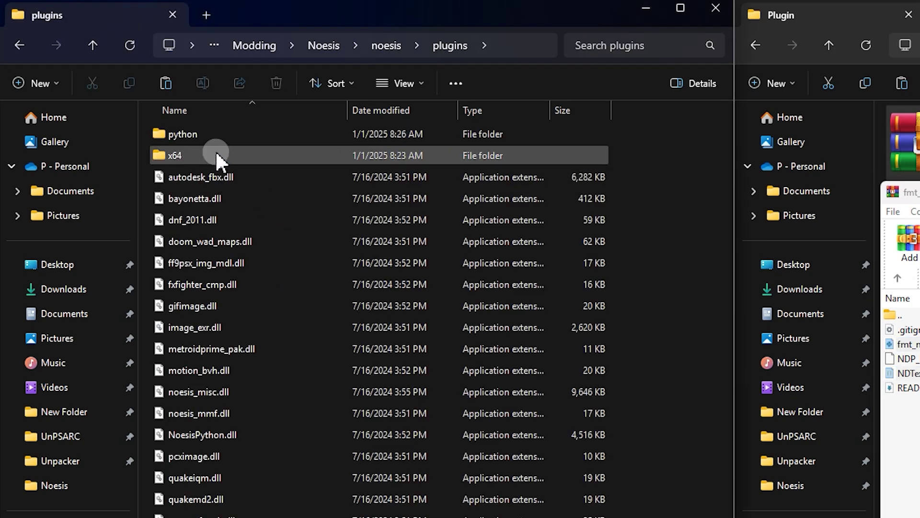
double_click(219, 140)
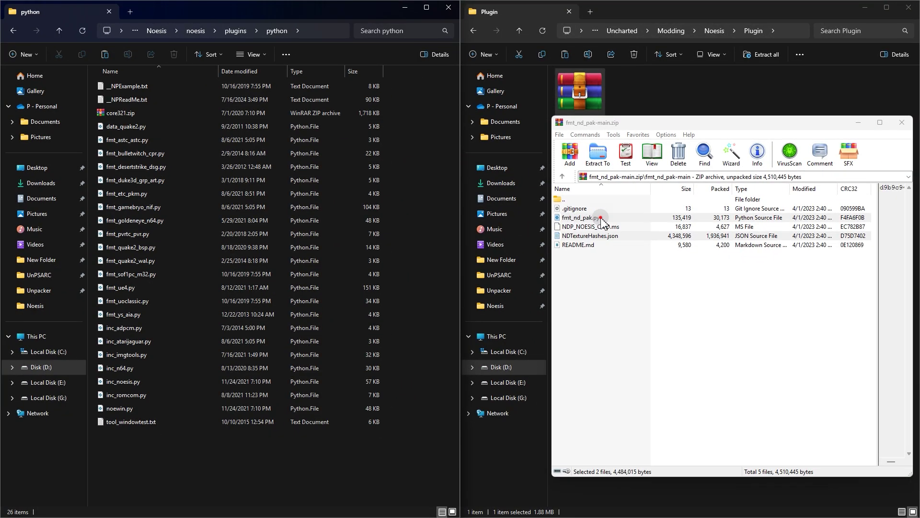
left_click_drag(602, 223, 579, 215)
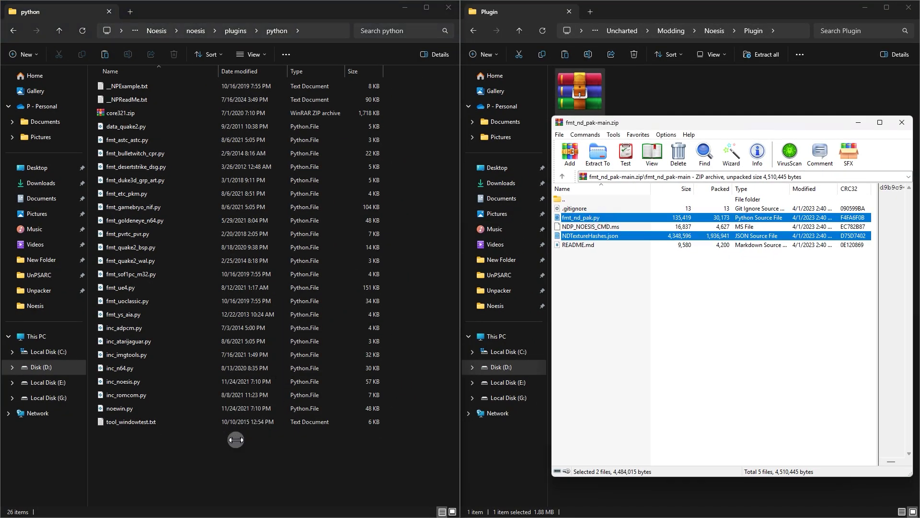
left_click_drag(237, 440, 236, 439)
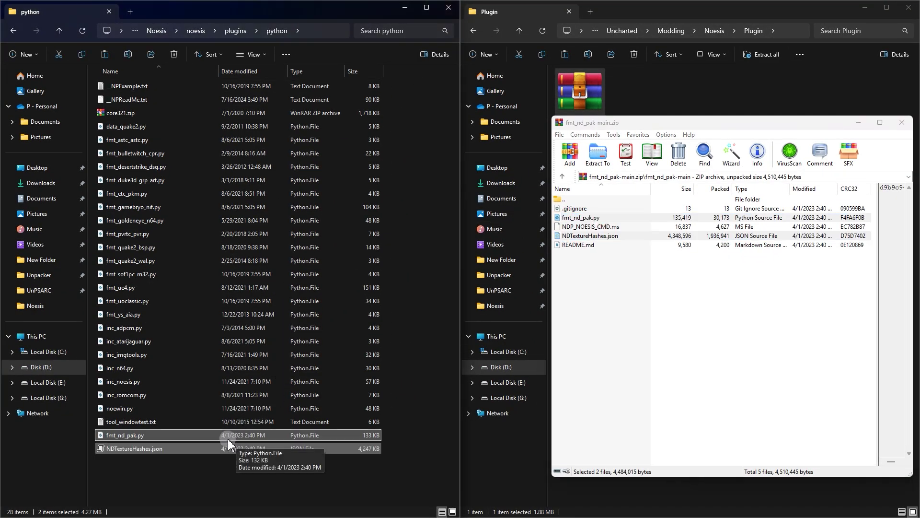
left_click(173, 434)
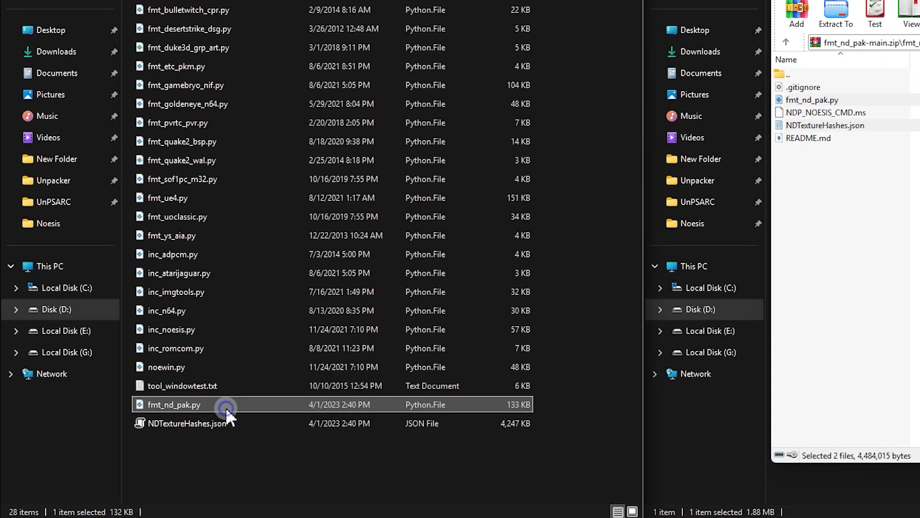
Step: Open fmt_nd_pak.py in Notepad
right_click(226, 407)
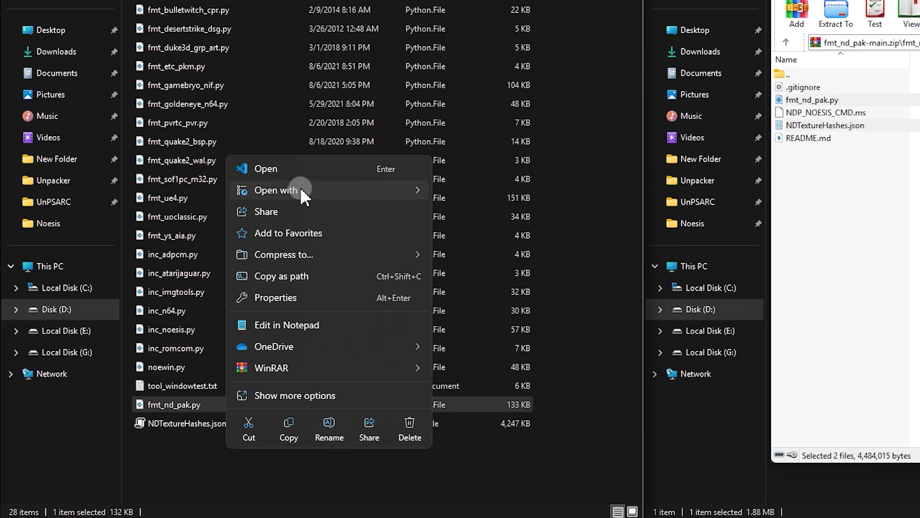
mouse_move(302, 190)
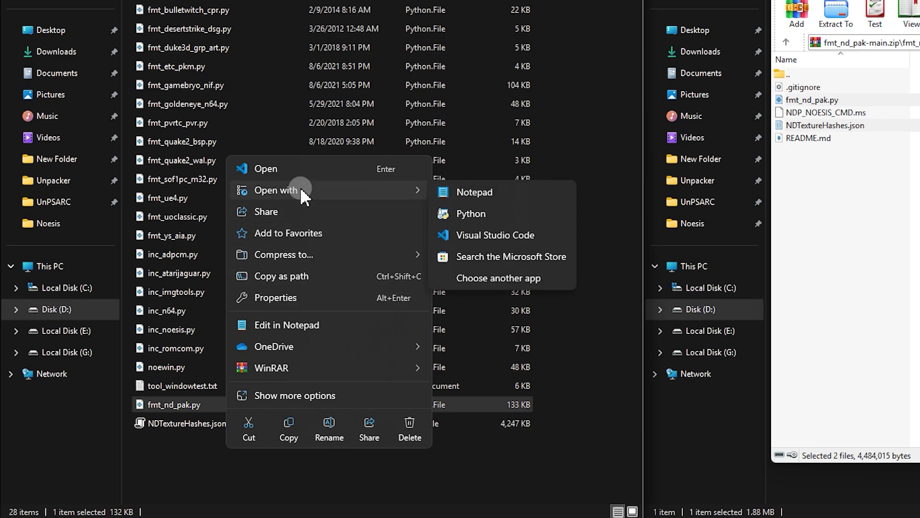
left_click(479, 192)
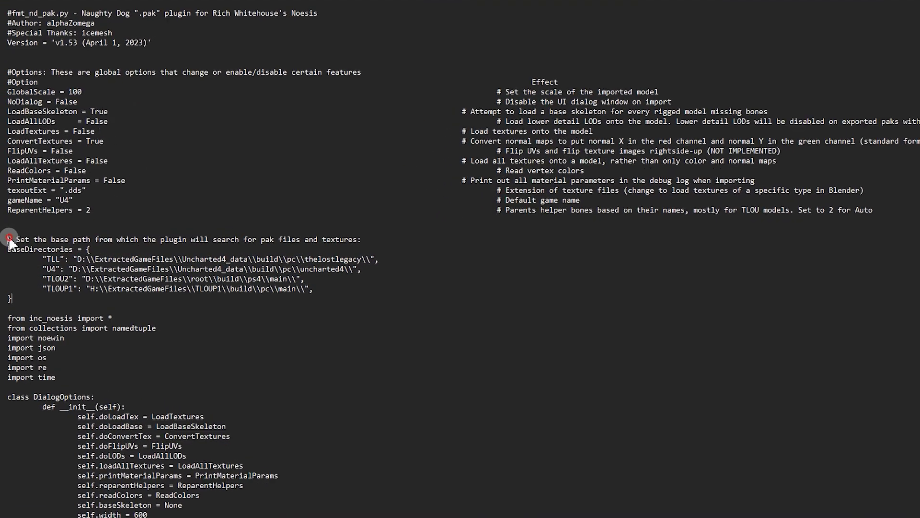
Step: Locate the BaseDirectories block and select the whole U4 path line
left_click_drag(9, 239, 295, 299)
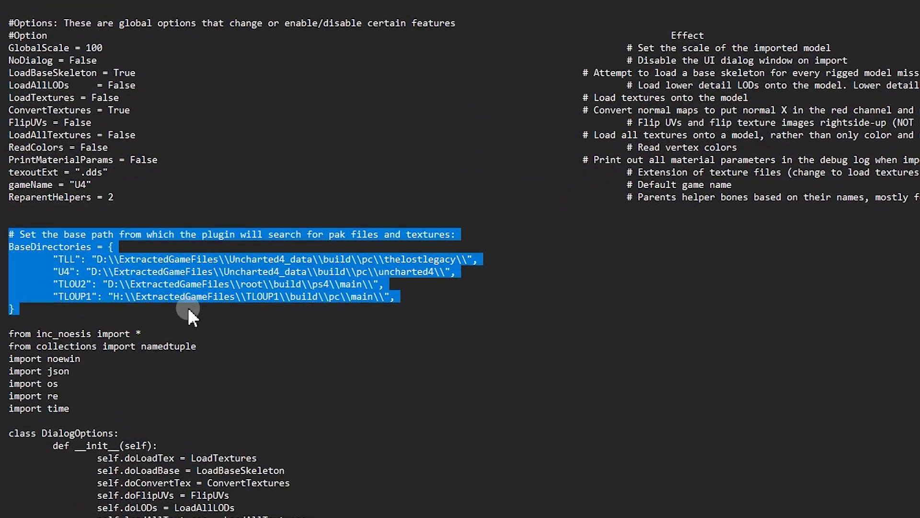
left_click(100, 313)
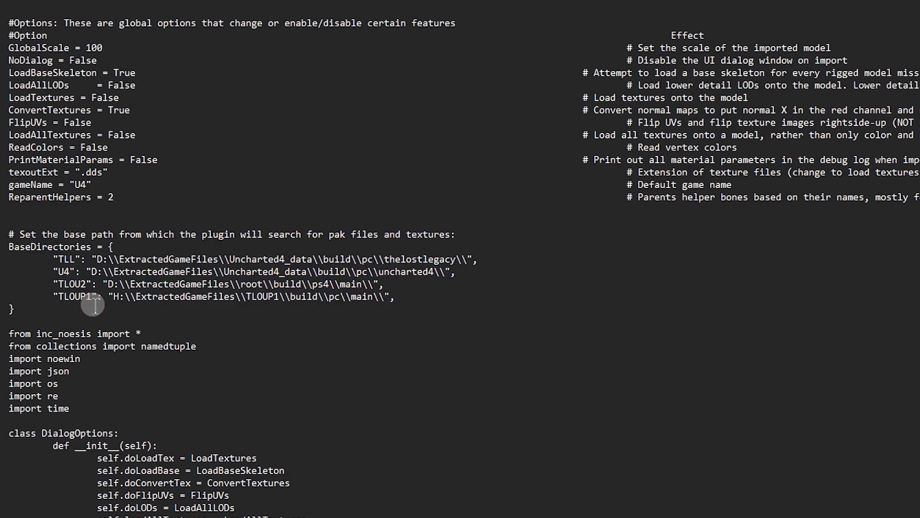
left_click(61, 272)
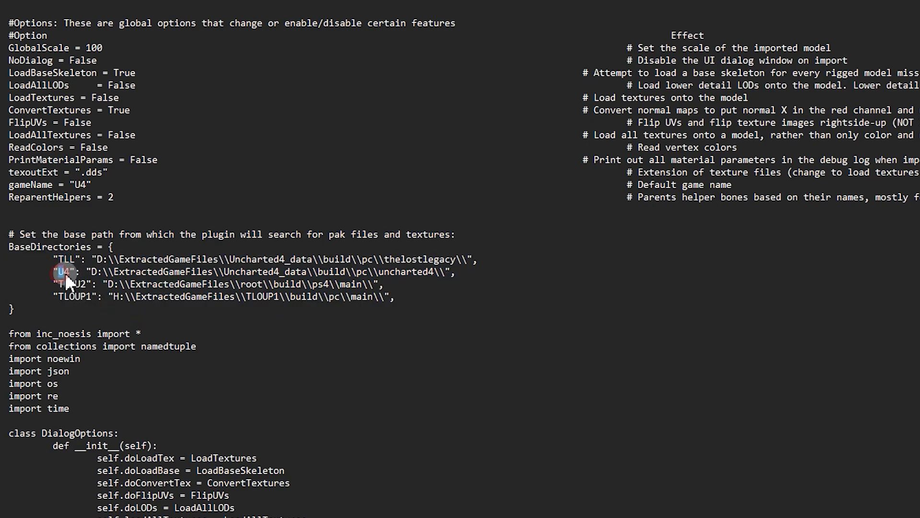
left_click(72, 297)
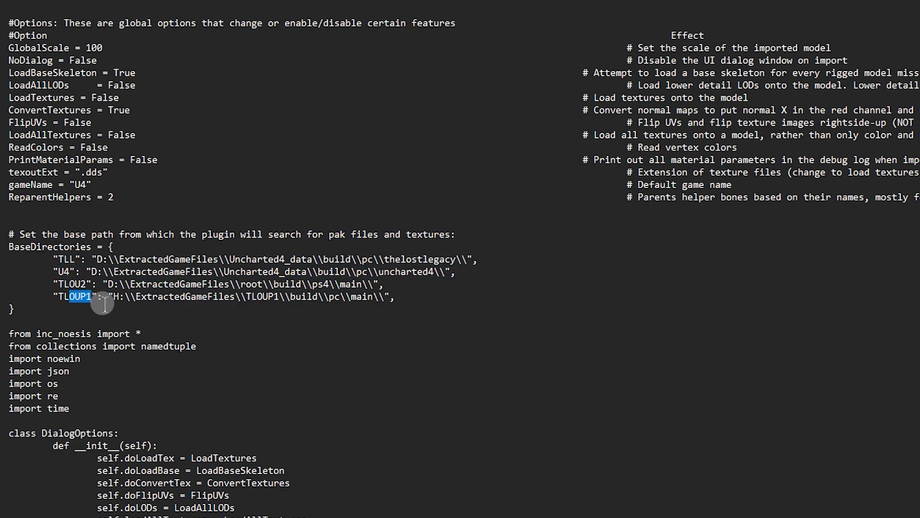
left_click(103, 306)
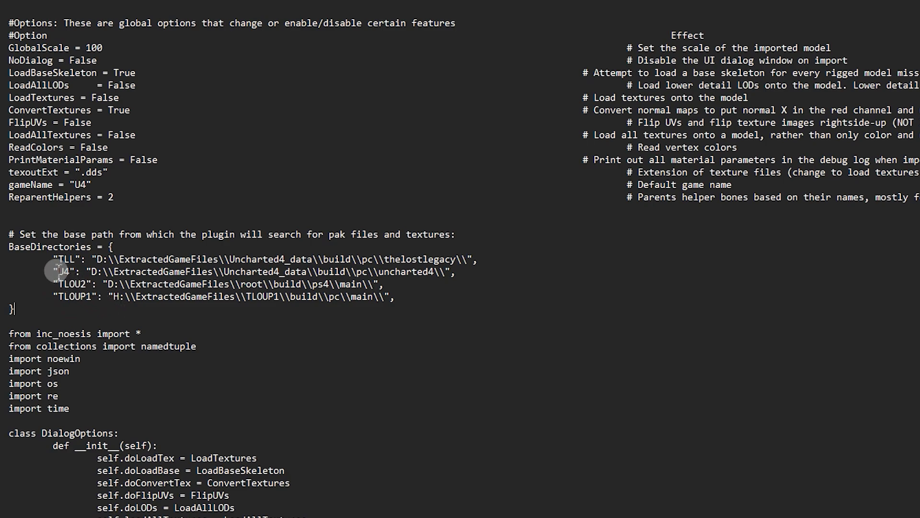
left_click_drag(87, 274, 478, 273)
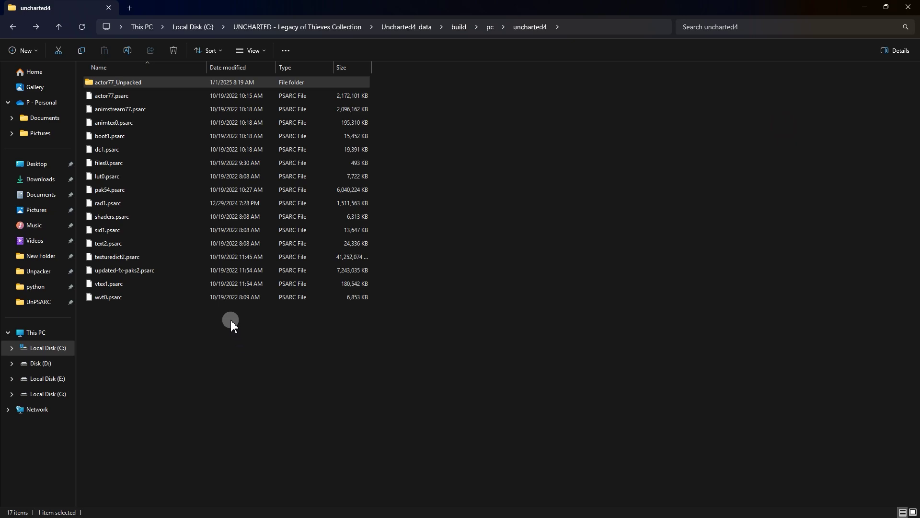
Step: Check the actor77_Unpacked folder, return to uncharted4, and copy that folder's address as text
left_click(167, 83)
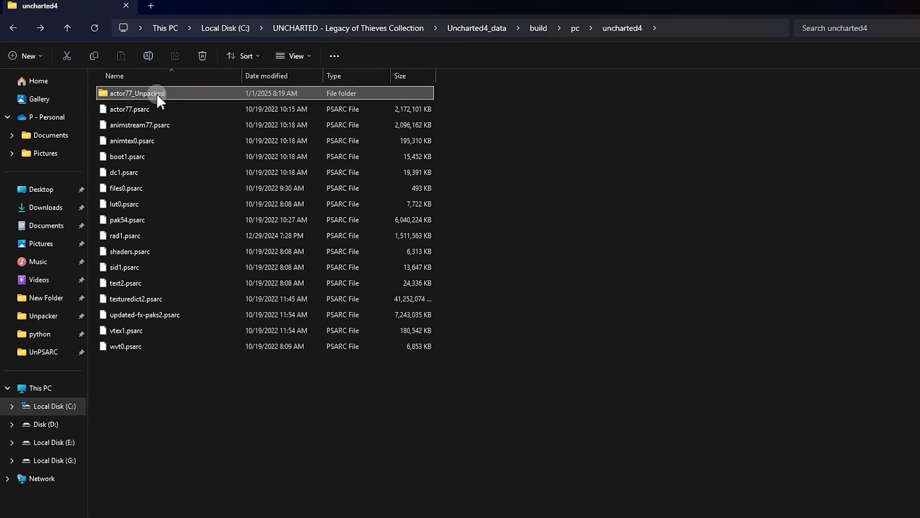
mouse_move(132, 91)
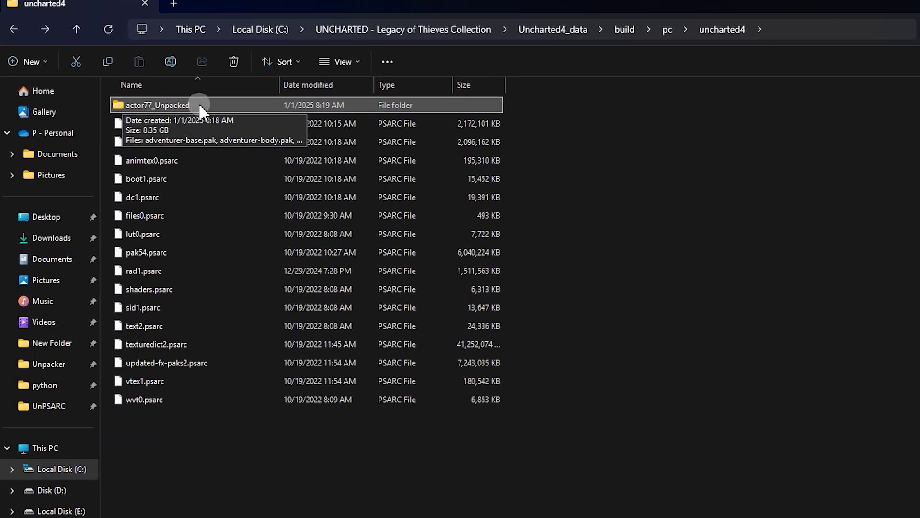
double_click(199, 103)
key("alt+Left")
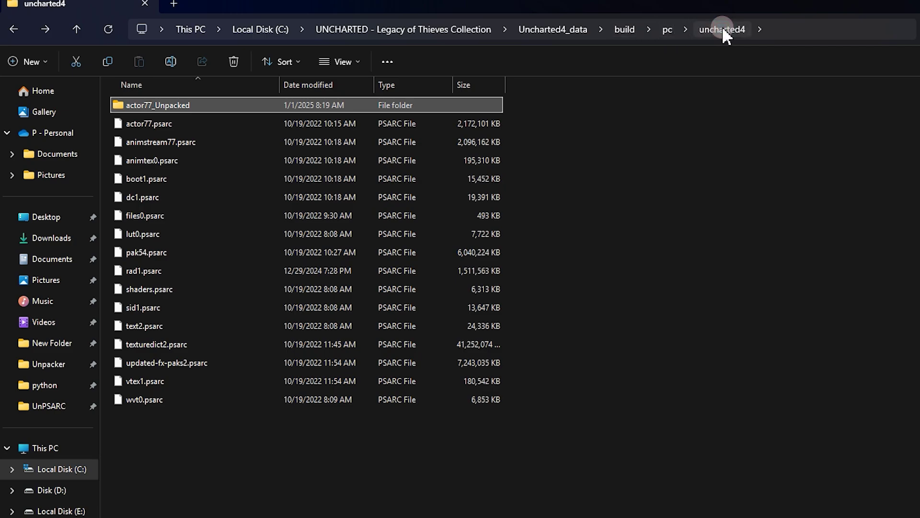
right_click(803, 29)
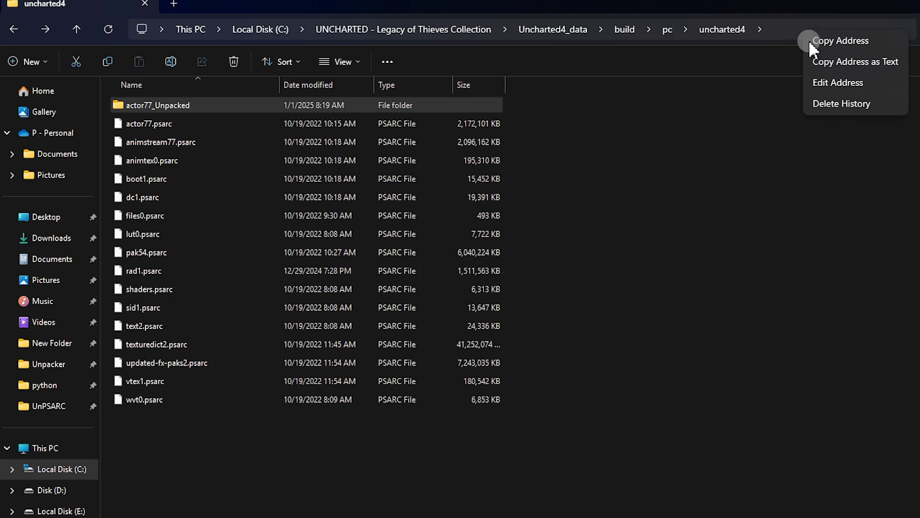
left_click(828, 61)
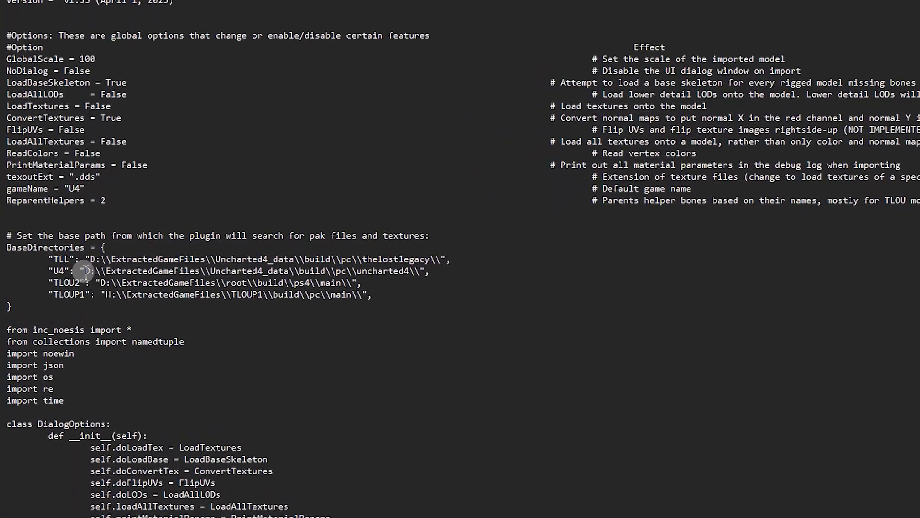
Step: Paste the copied uncharted4 folder path over the existing U4 path
left_click_drag(80, 269, 403, 272)
left_click(94, 272)
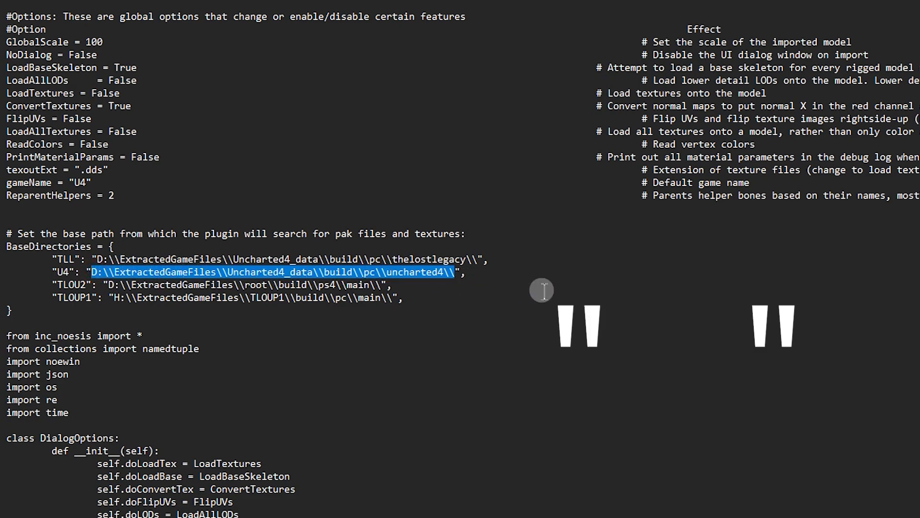
key("ctrl+v")
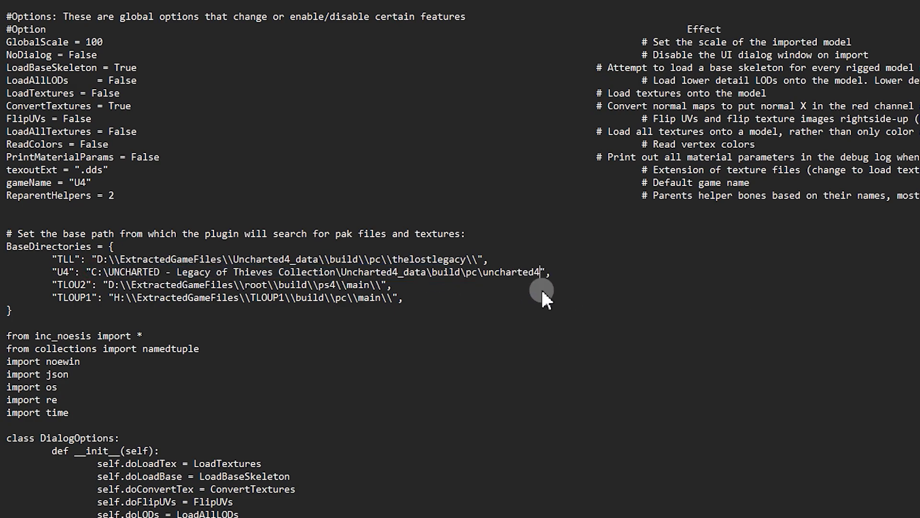
Step: Double each backslash in the pasted path, after C:, Uncharted4_data, build and before uncharted4
left_click(483, 272)
type("\\")
left_click(464, 271)
type("\\pc\\")
left_click(428, 272)
type("\\")
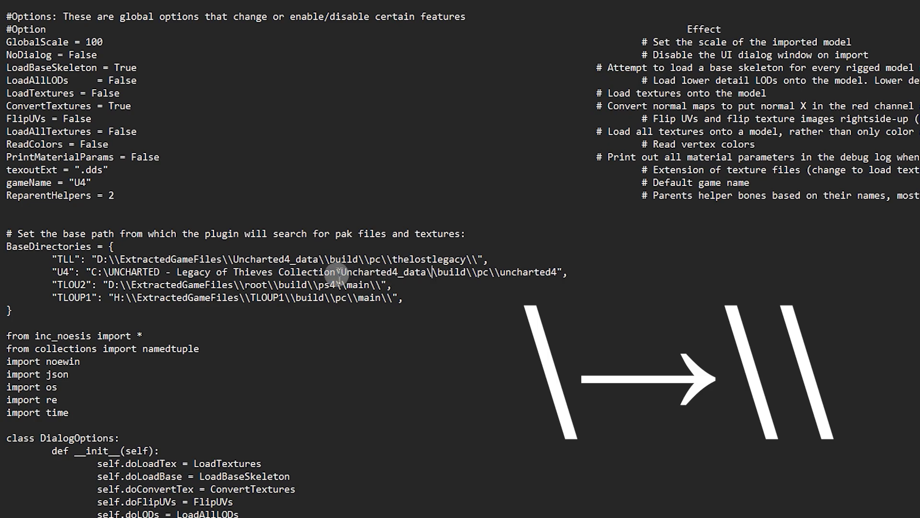
type("\\")
left_click(106, 273)
type("\\")
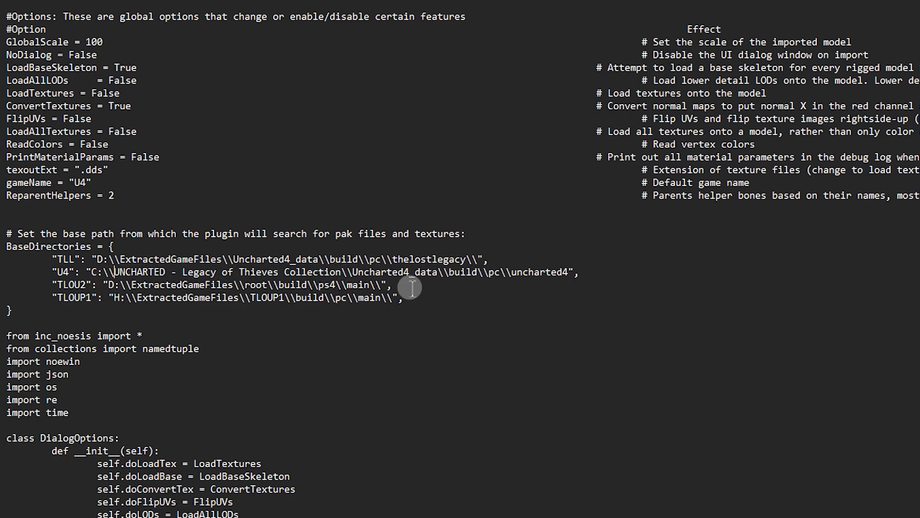
Step: Select and review the edited U4 path line, then deselect it
left_click(571, 272)
type("\\\\")
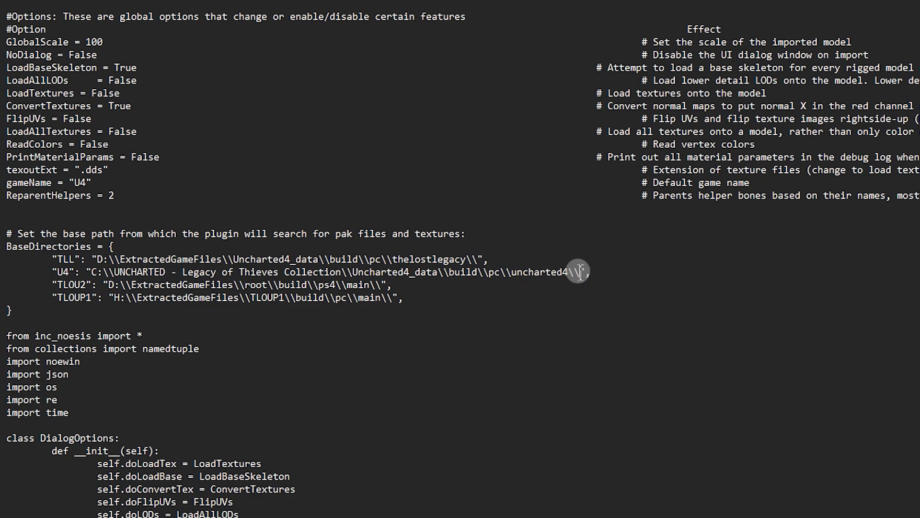
left_click_drag(590, 271, 431, 273)
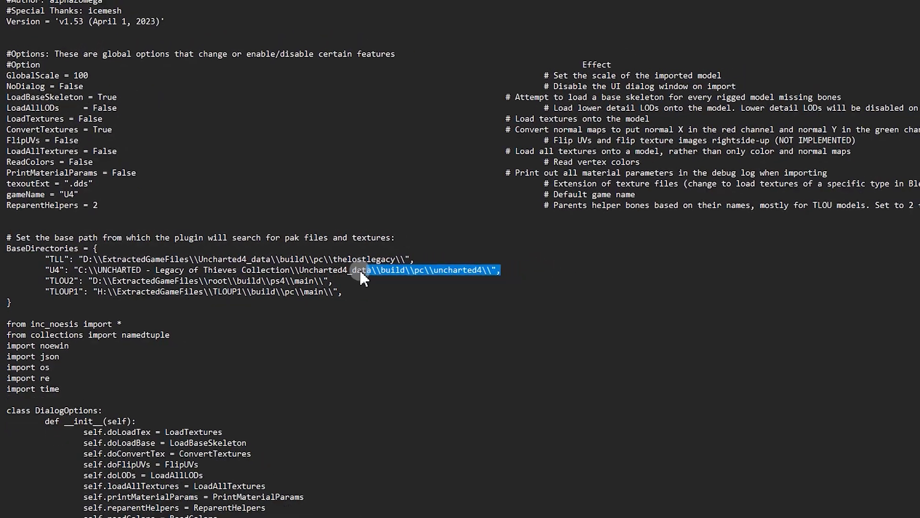
left_click_drag(360, 278, 45, 270)
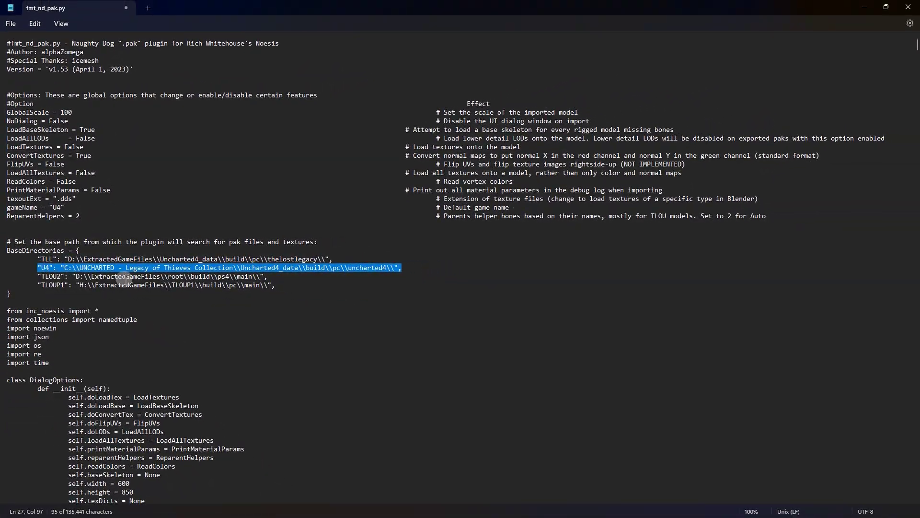
left_click(285, 304)
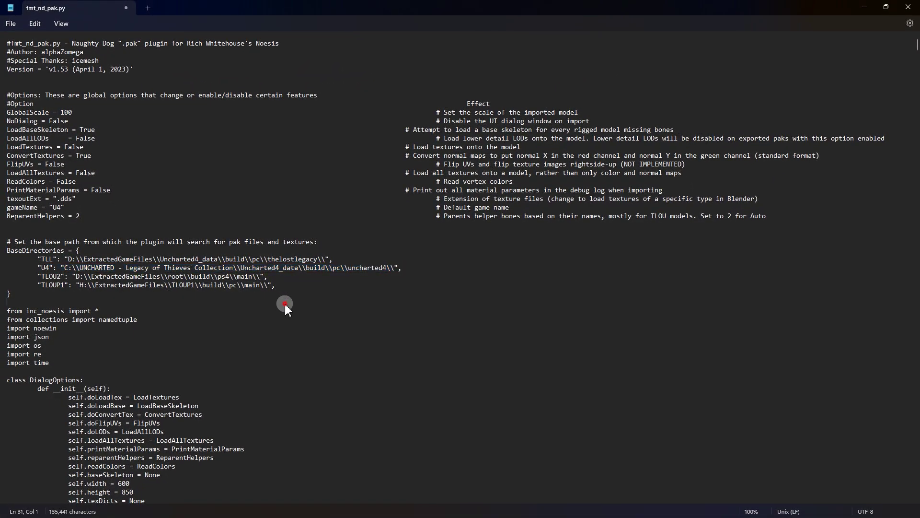
Step: Save fmt_nd_pak.py, then load elena-epilogue.pak with textures in Noesis and rotate the preview
left_click(10, 24)
left_click(20, 88)
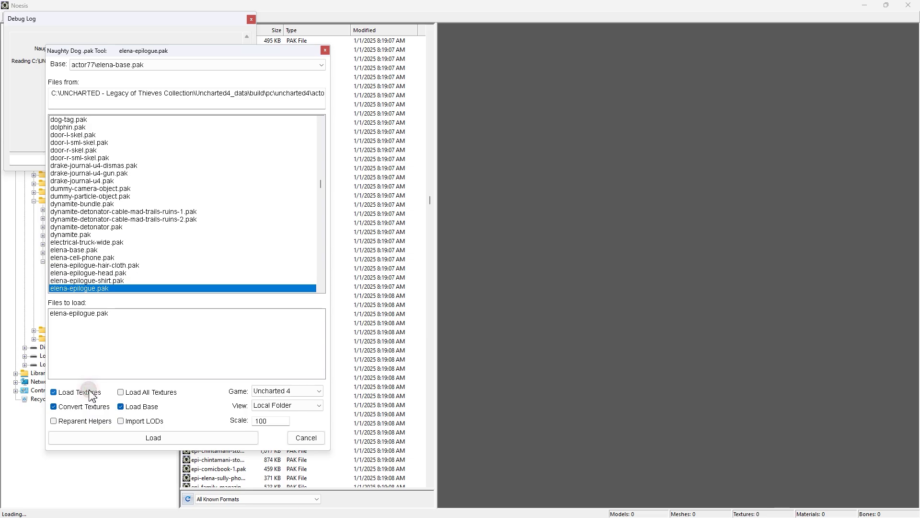
left_click(140, 437)
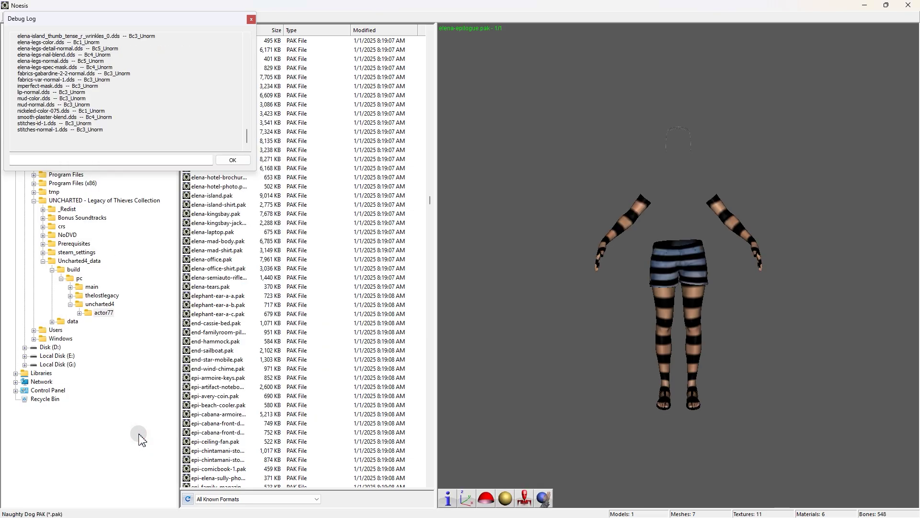
left_click_drag(673, 327, 681, 271)
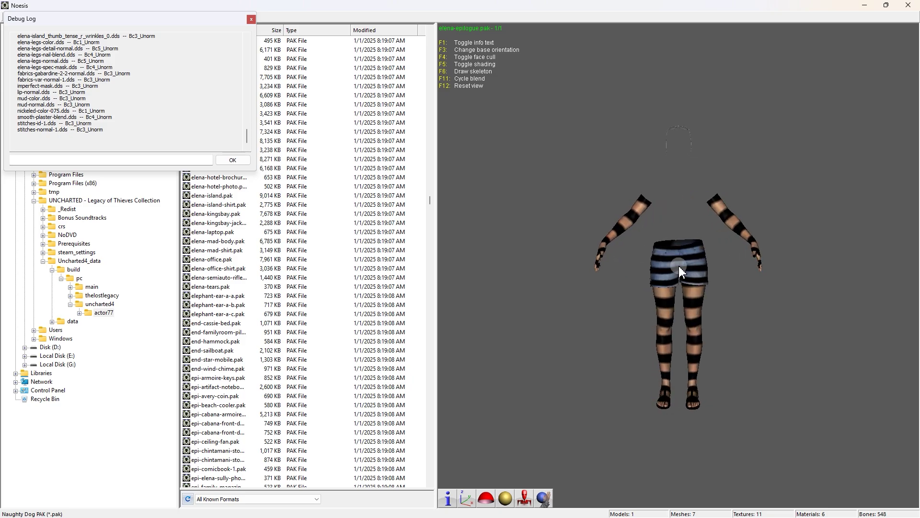
left_click(607, 321)
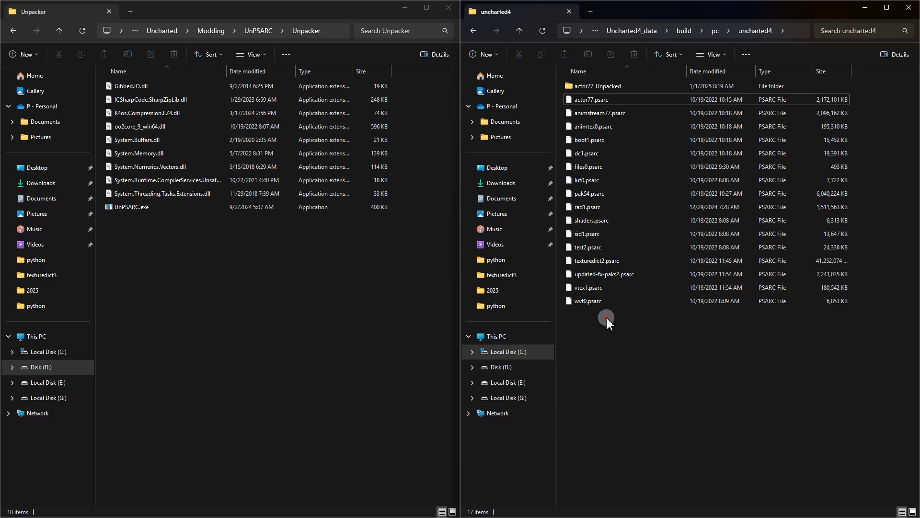
Step: Drag texturedict2.psarc onto UnPSARC.exe to extract it
left_click_drag(607, 318, 625, 88)
left_click(591, 262)
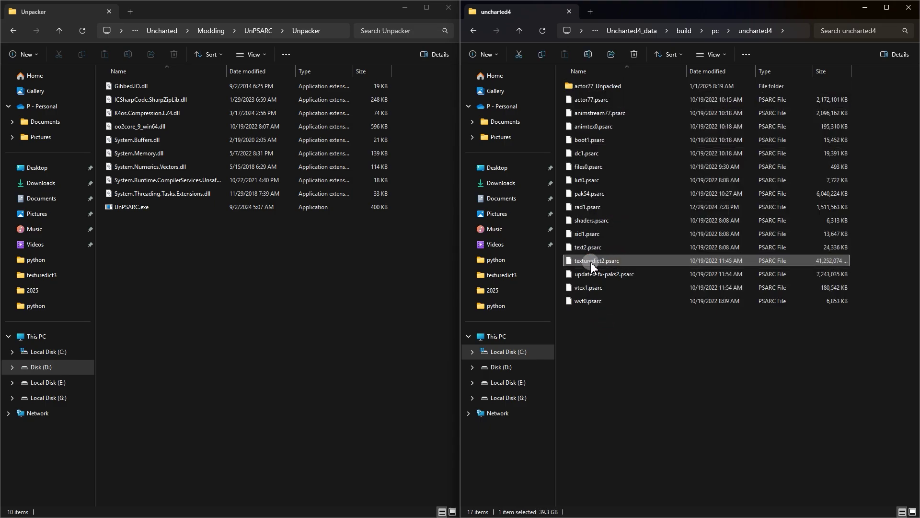
left_click_drag(624, 263, 178, 206)
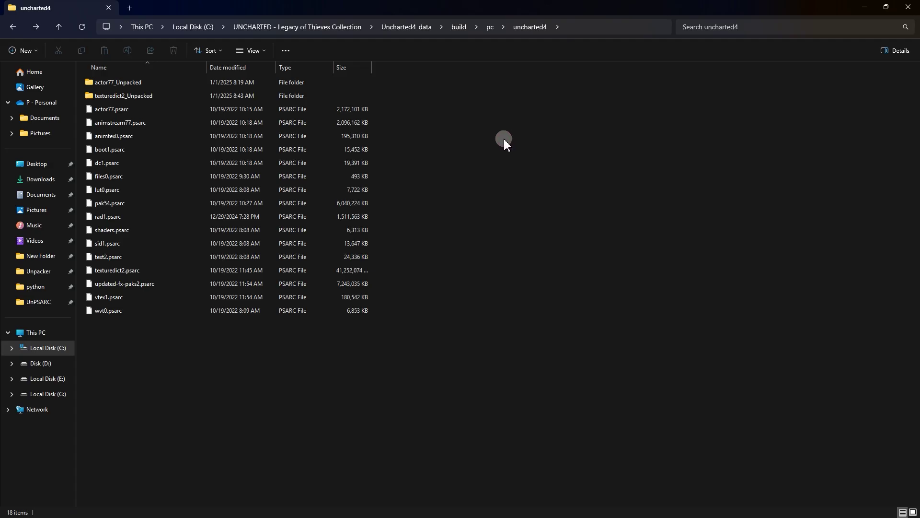
Step: Rename the actor77_Unpacked folder to actor77
left_click(150, 88)
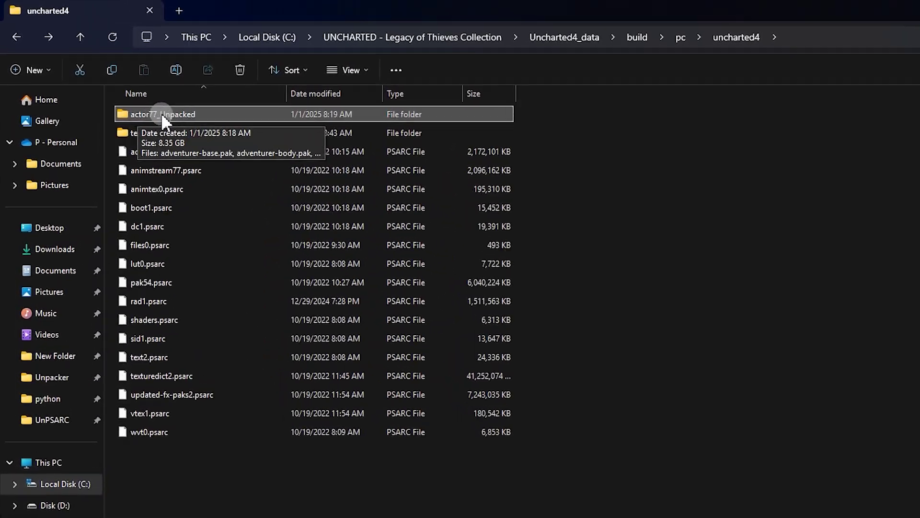
left_click(235, 131)
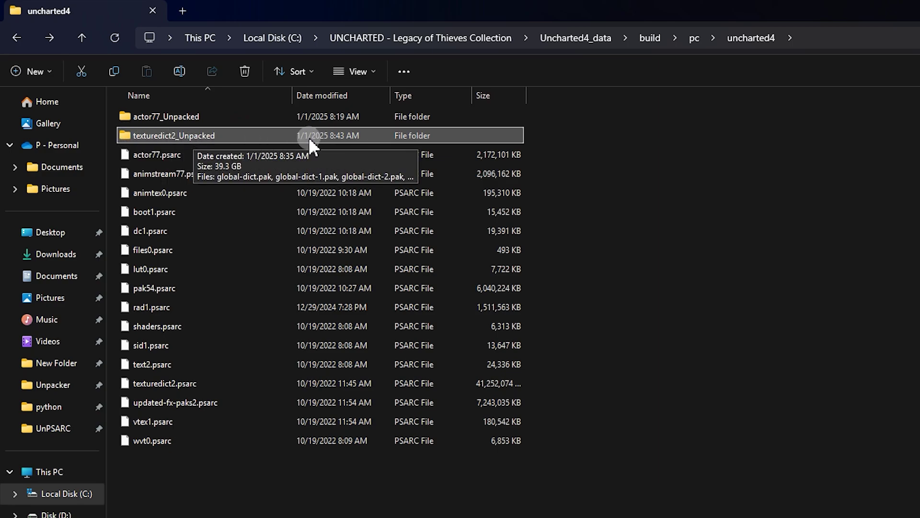
left_click(190, 119)
left_click(186, 117)
left_click_drag(211, 117, 166, 117)
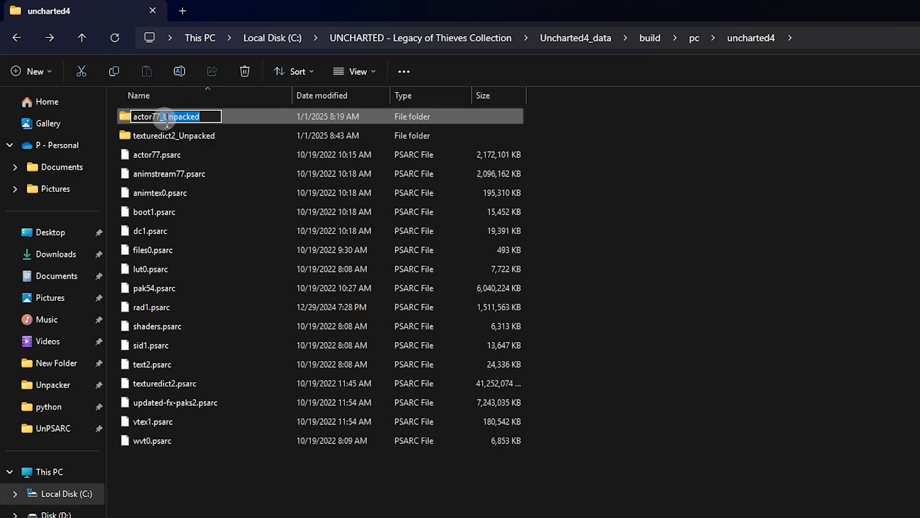
key("BackSpace")
key("BackSpace")
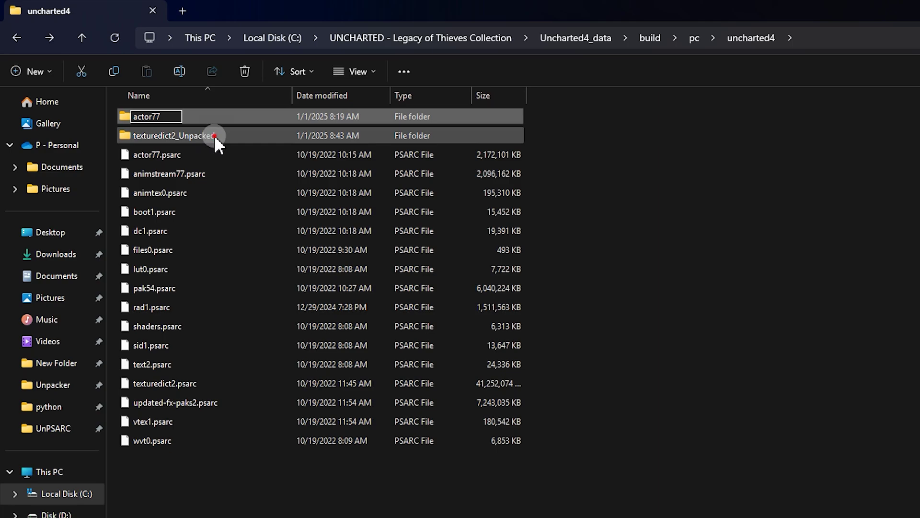
left_click(214, 135)
Step: Rename the texturedict2_Unpacked folder to texturedict2
left_click(217, 137)
left_click_drag(220, 138, 176, 139)
left_click(564, 133)
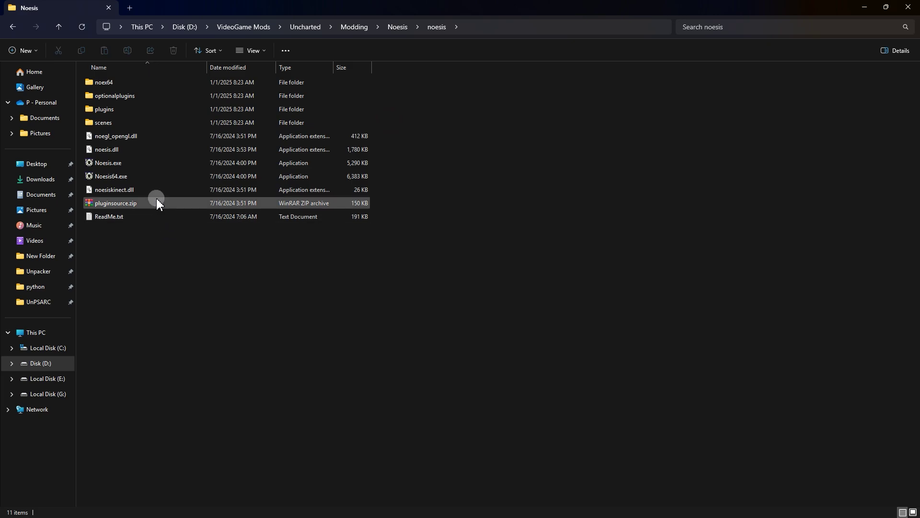
Step: Launch Noesis and browse C: through Uncharted4_data\build\pc\uncharted4 to the actor77 folder
left_click(132, 167)
double_click(132, 167)
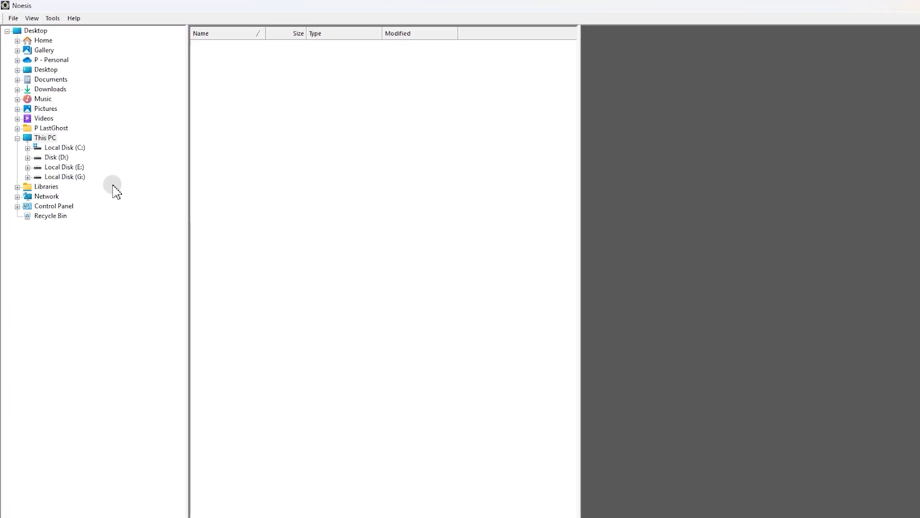
left_click(48, 149)
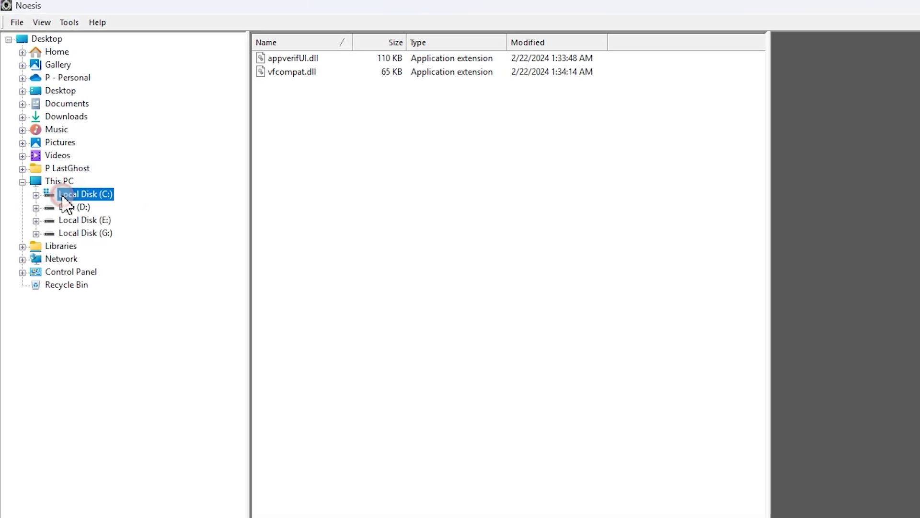
left_click(36, 195)
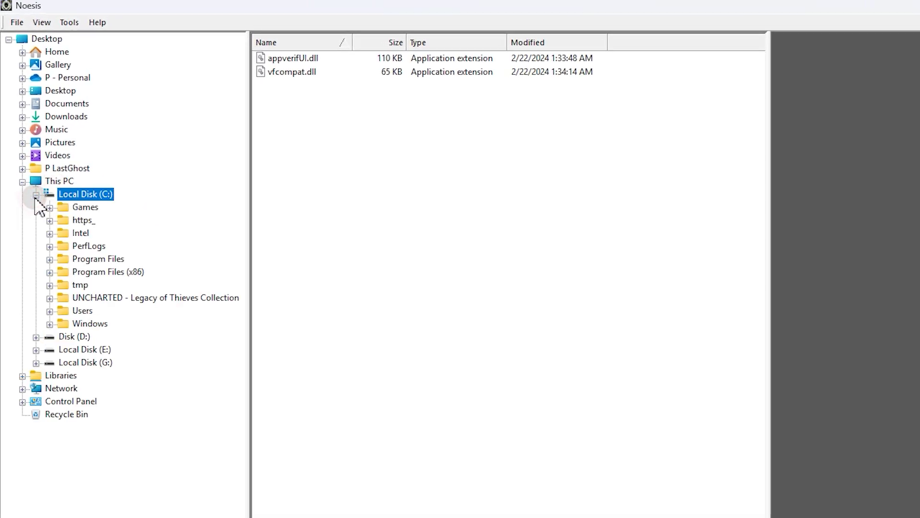
left_click(50, 298)
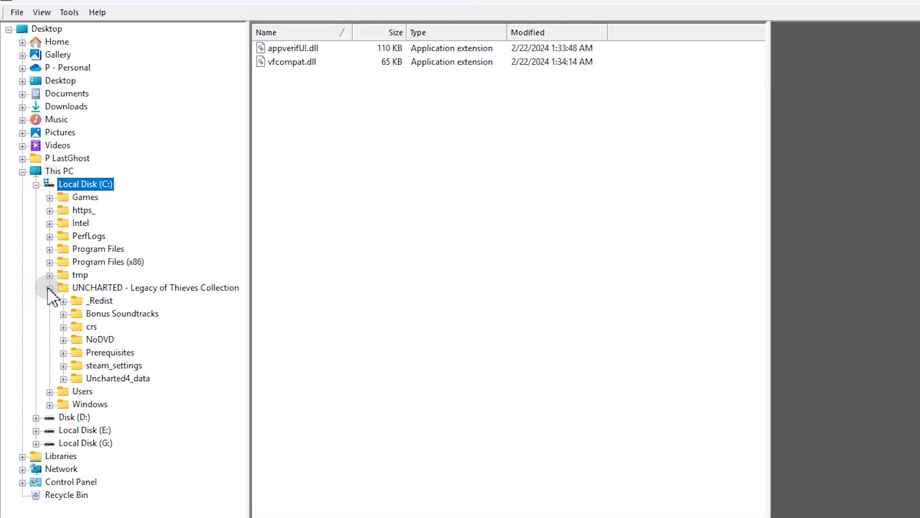
left_click(64, 364)
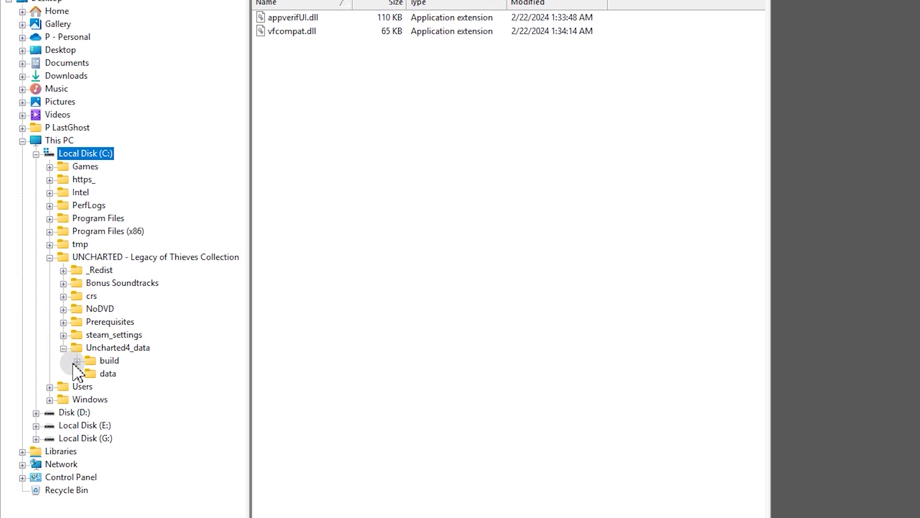
left_click(77, 376)
left_click(89, 359)
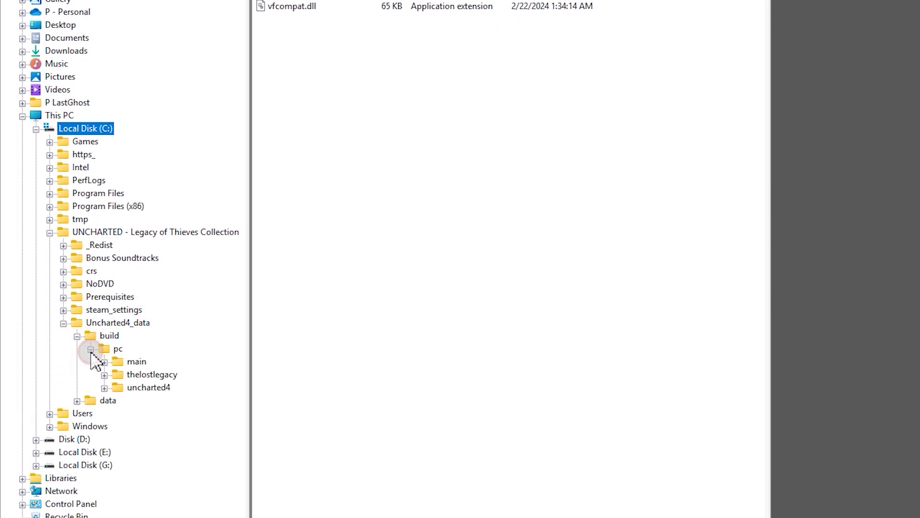
left_click(105, 388)
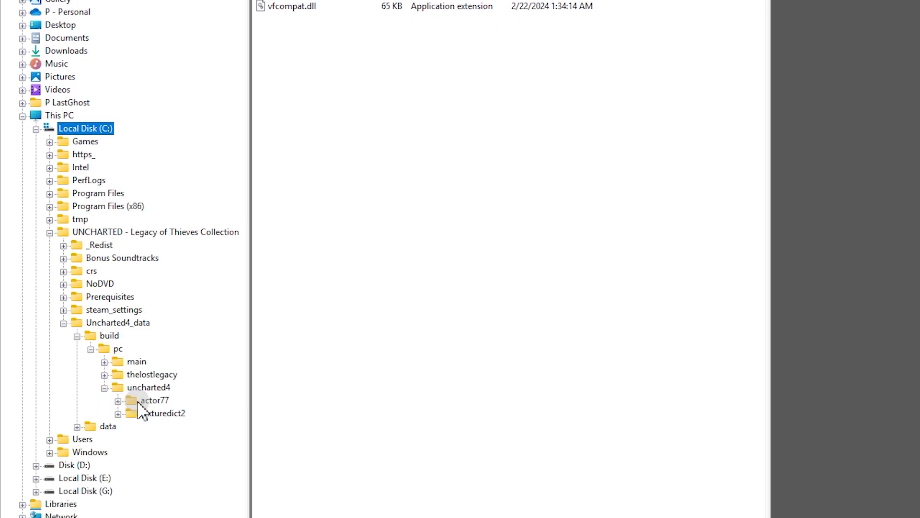
left_click(155, 401)
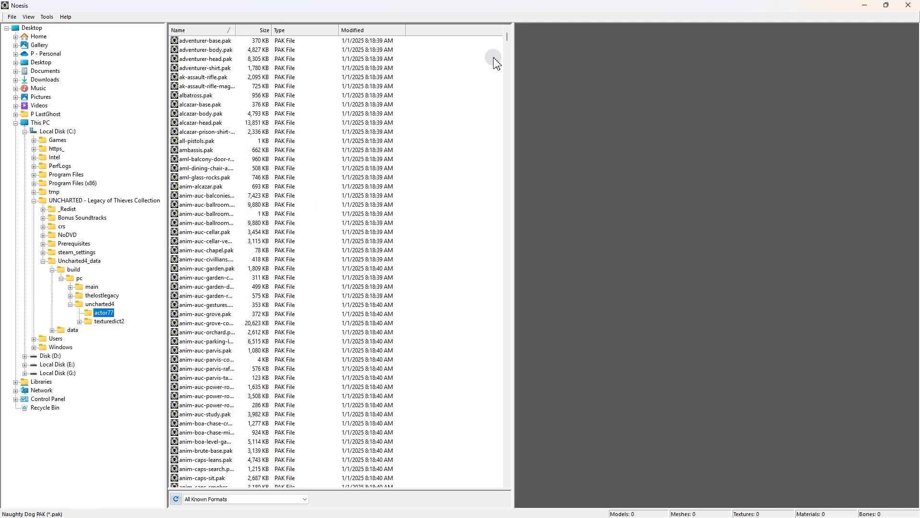
Step: Scroll the actor77 file list to the elena-epilogue files
left_click_drag(510, 38, 523, 202)
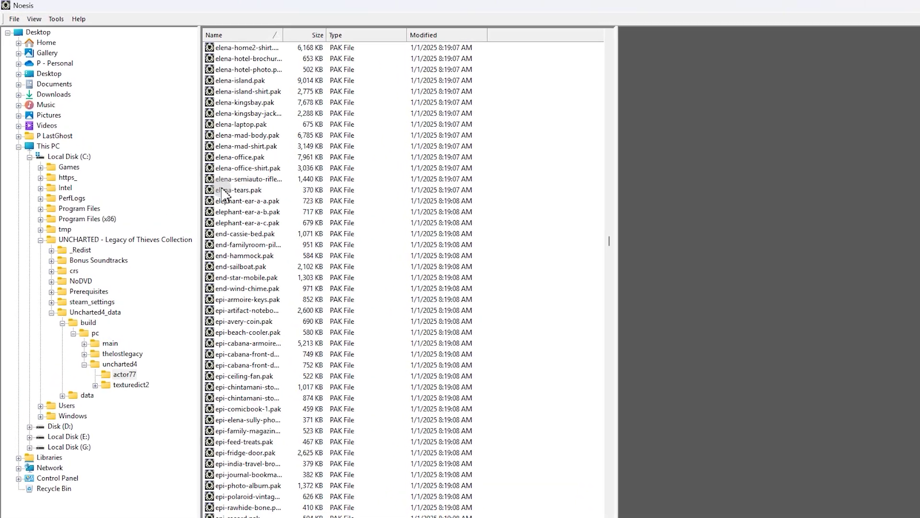
left_click(186, 151)
scroll(269, 217, "up", 9)
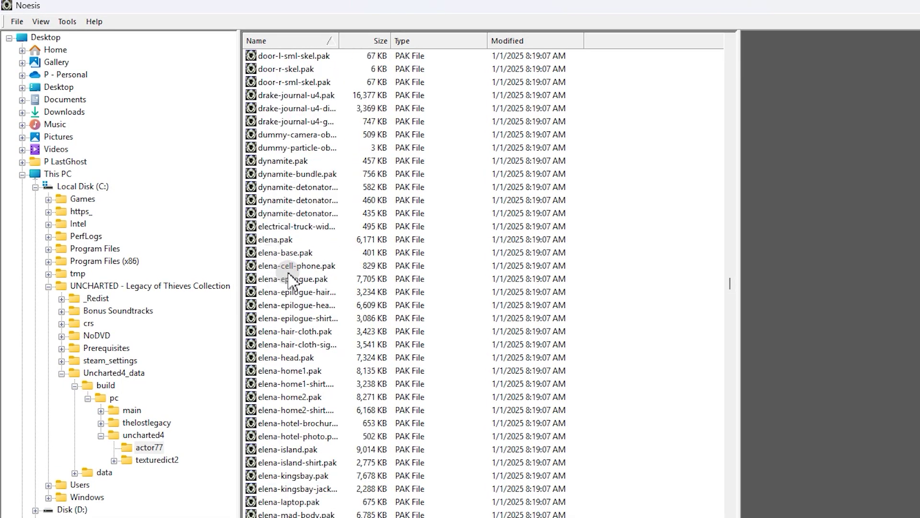
left_click(281, 293)
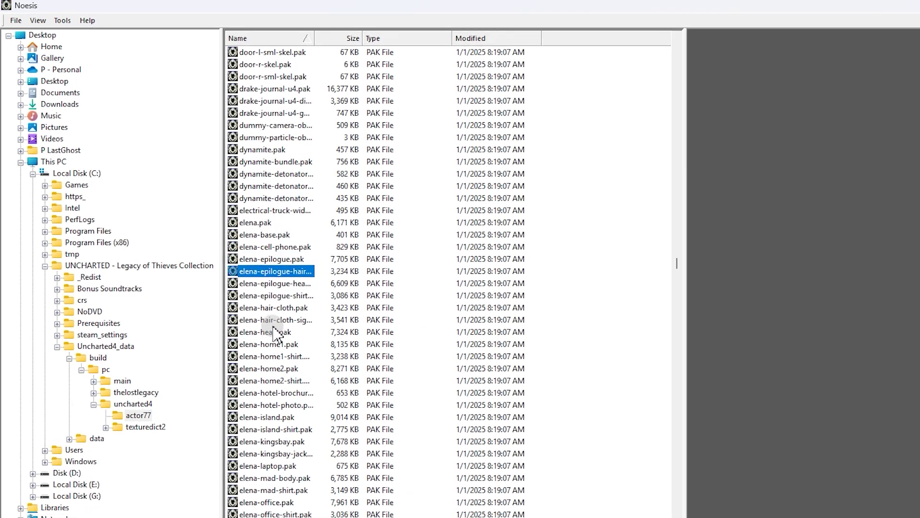
Step: Load elena-epilogue.pak with Load Textures ticked, zoom the preview, then reopen its import options
left_click(272, 262)
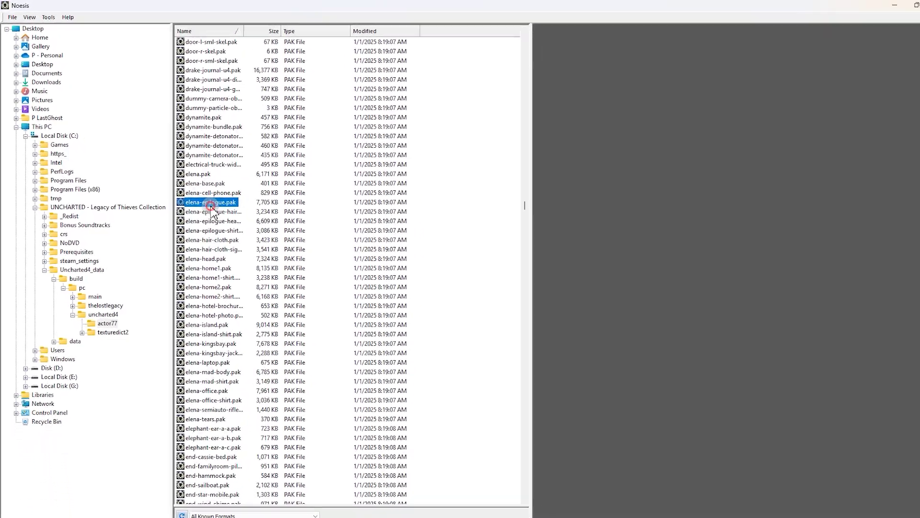
double_click(211, 203)
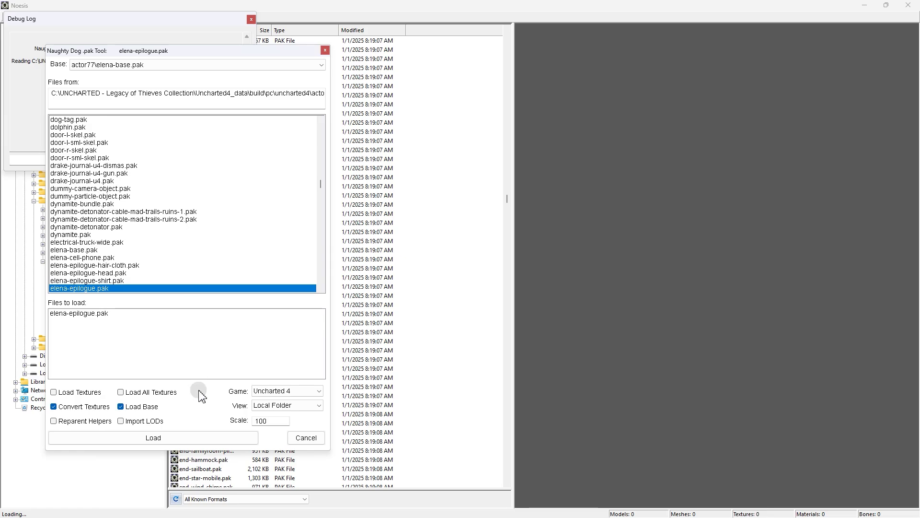
left_click(90, 392)
left_click(149, 436)
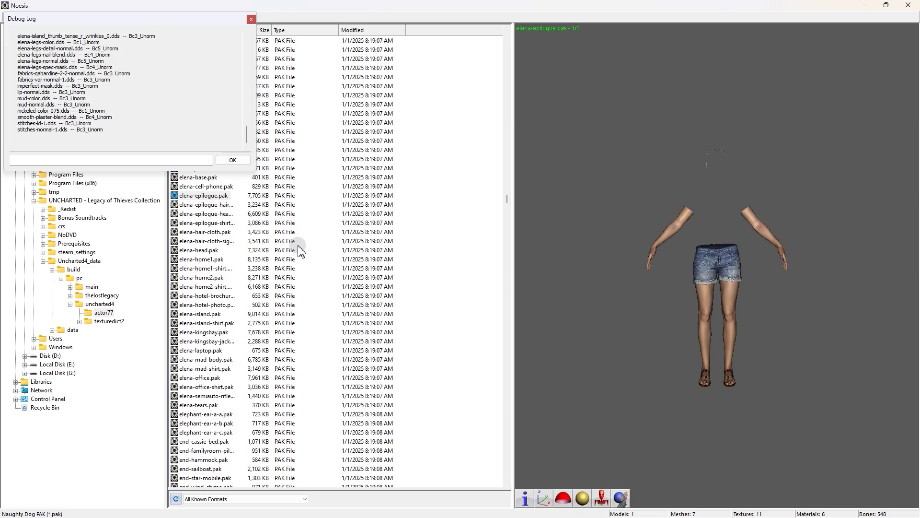
scroll(749, 244, "up", 5)
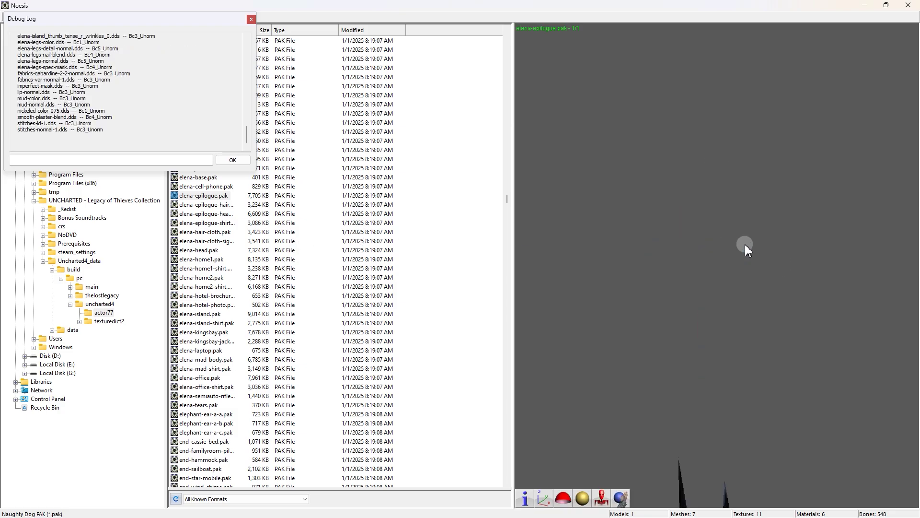
scroll(745, 244, "down", 4)
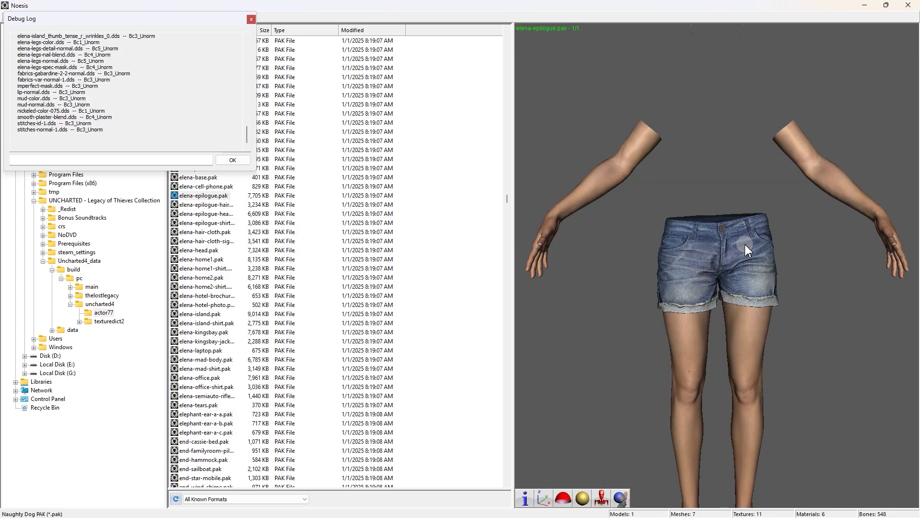
key("F5")
Step: Add the epilogue shirt, head and hair-cloth paks, load them, and turn Elena to view her back
left_click(98, 258)
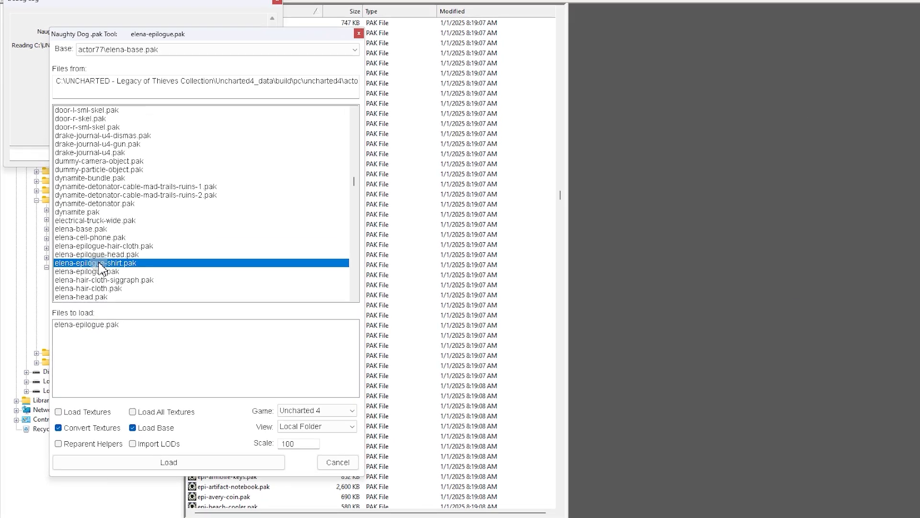
double_click(105, 272)
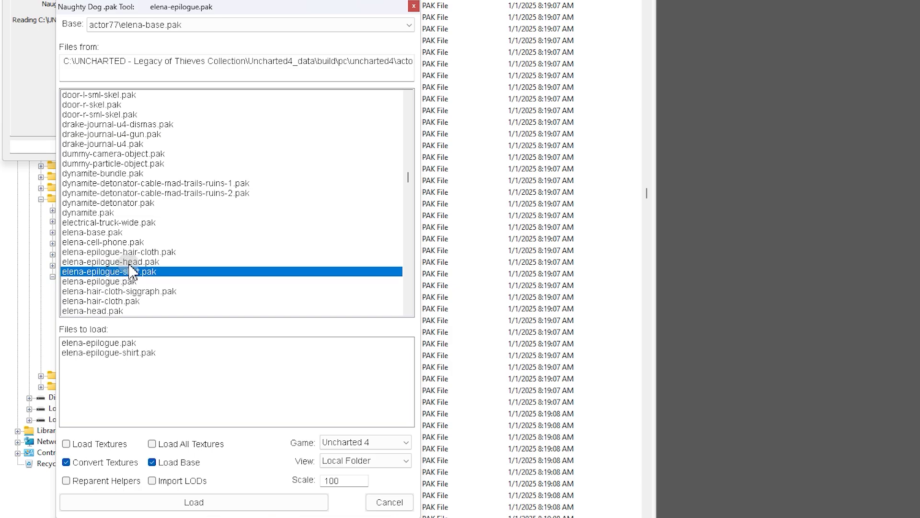
left_click(107, 263)
double_click(107, 262)
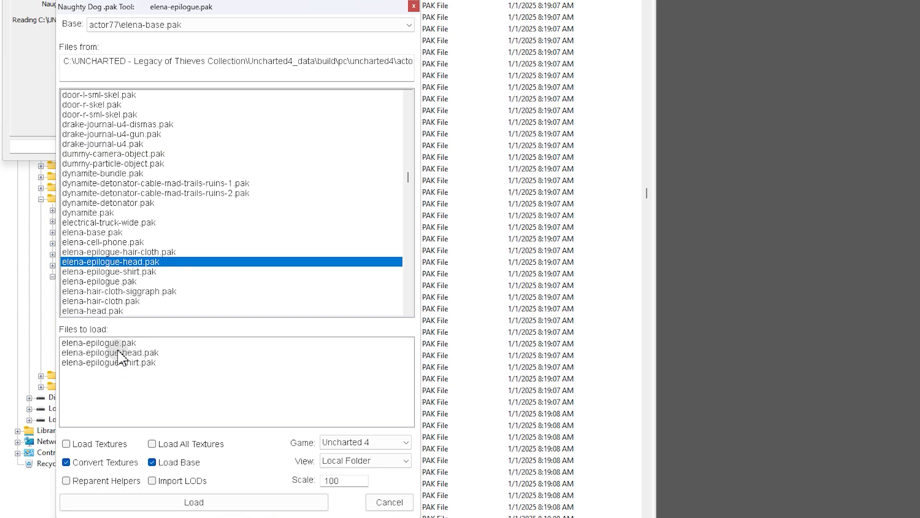
double_click(117, 252)
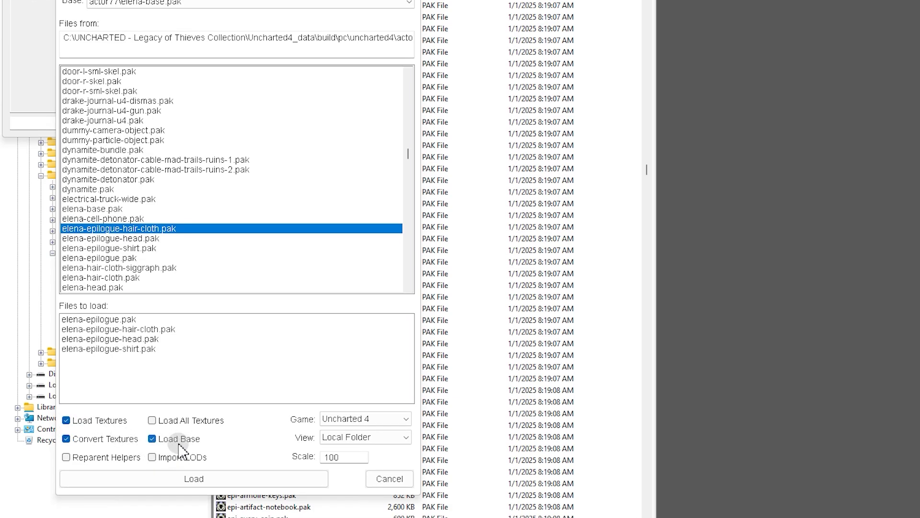
left_click(227, 480)
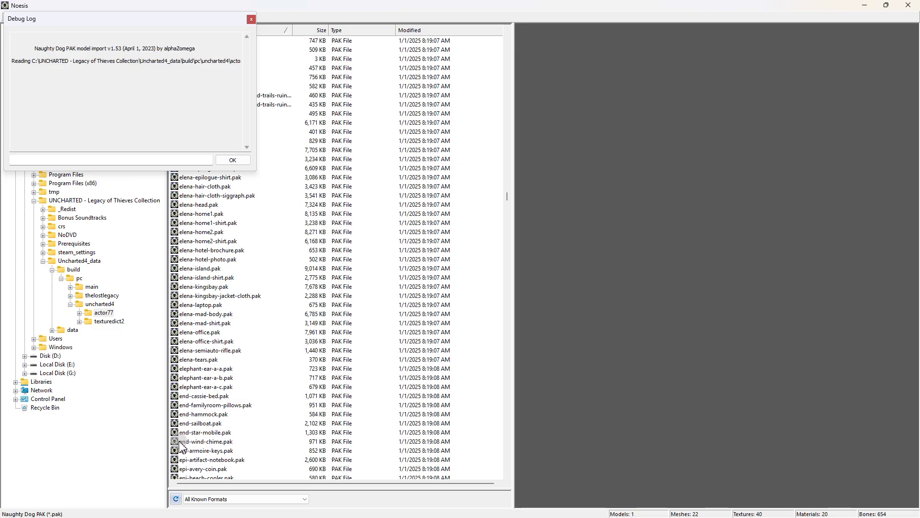
left_click(181, 442)
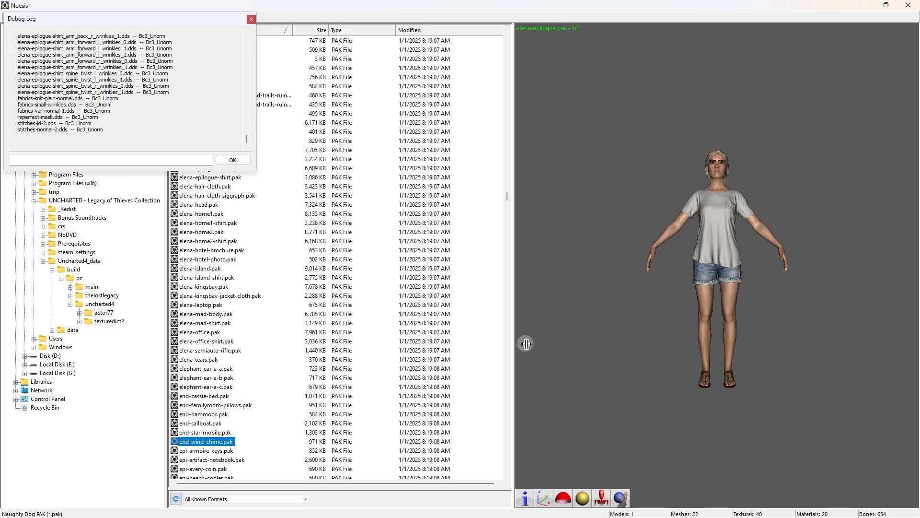
left_click_drag(697, 243, 604, 247)
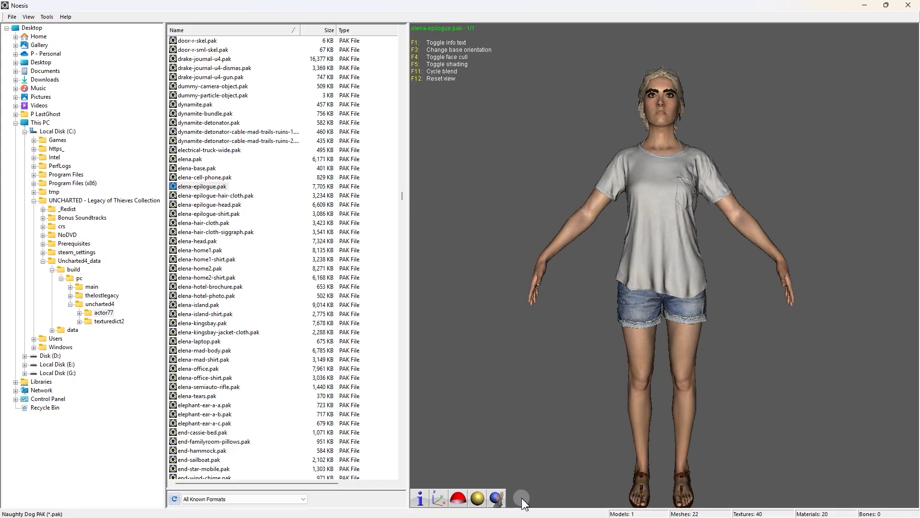
Step: Reload elena-epilogue.pak with Load Base checked using elena-base.pak
left_click(216, 185)
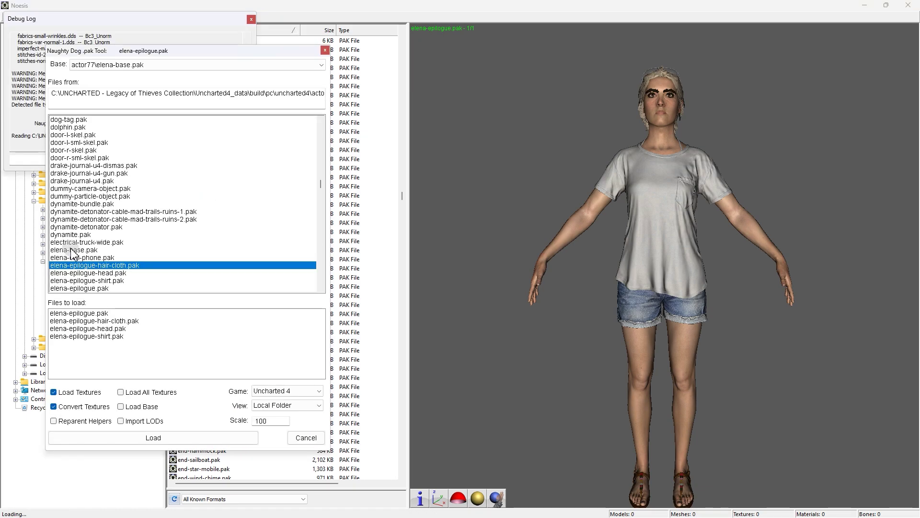
left_click(76, 249)
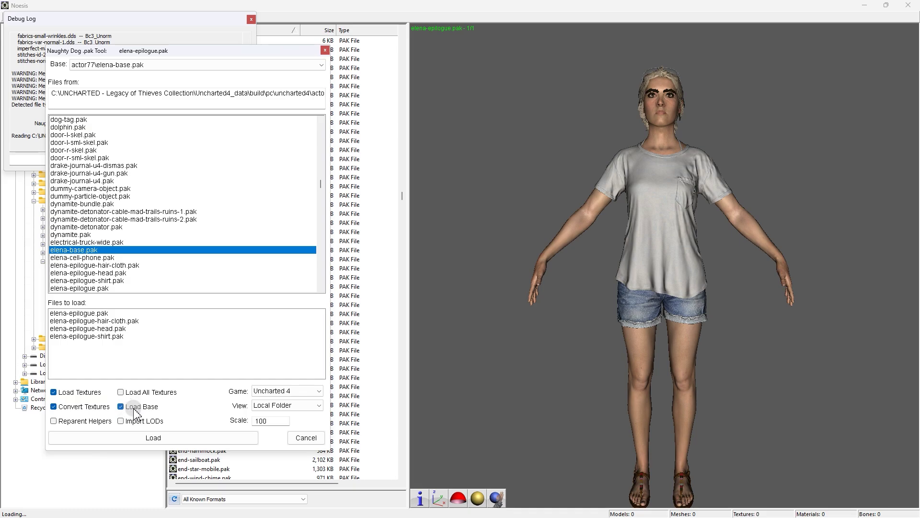
left_click(148, 437)
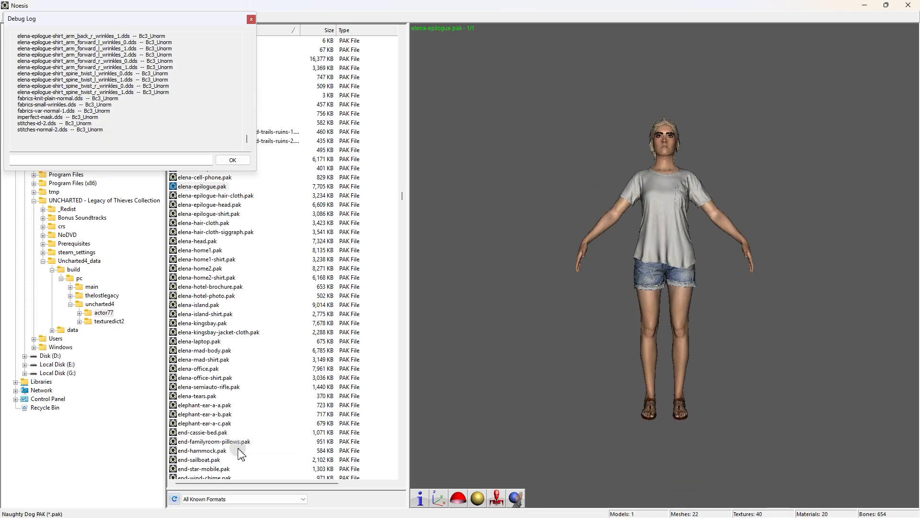
Step: Turn on the skeleton display over the loaded model
left_click(497, 498)
left_click(499, 501)
left_click(499, 501)
left_click(499, 501)
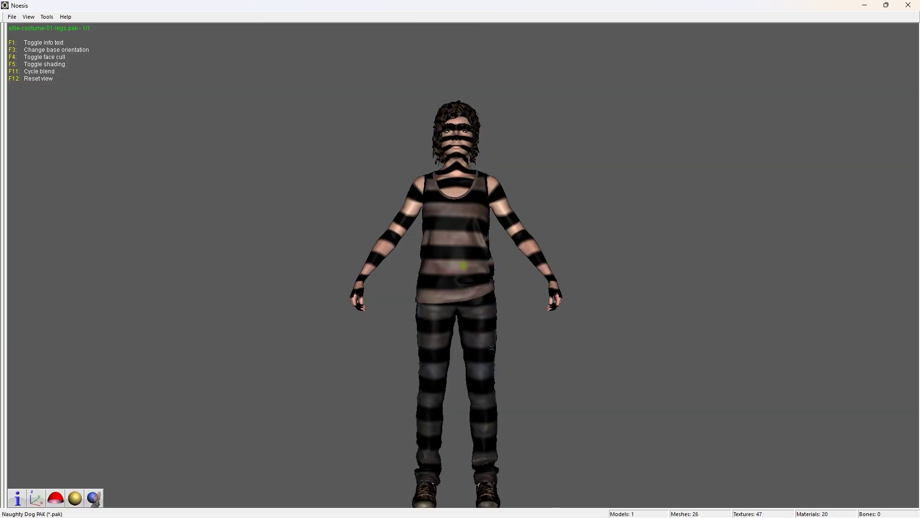
Step: Frame the Ellie model's head and paste the Last of Us Part I path into fmt_nd_pak.py
scroll(463, 265, "up", 5)
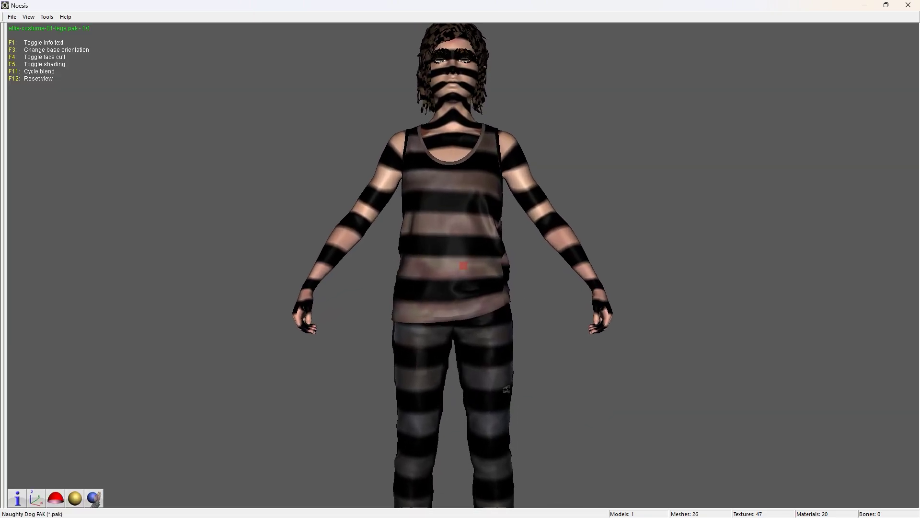
scroll(468, 222, "up", 5)
left_click_drag(463, 265, 463, 373)
key("F1")
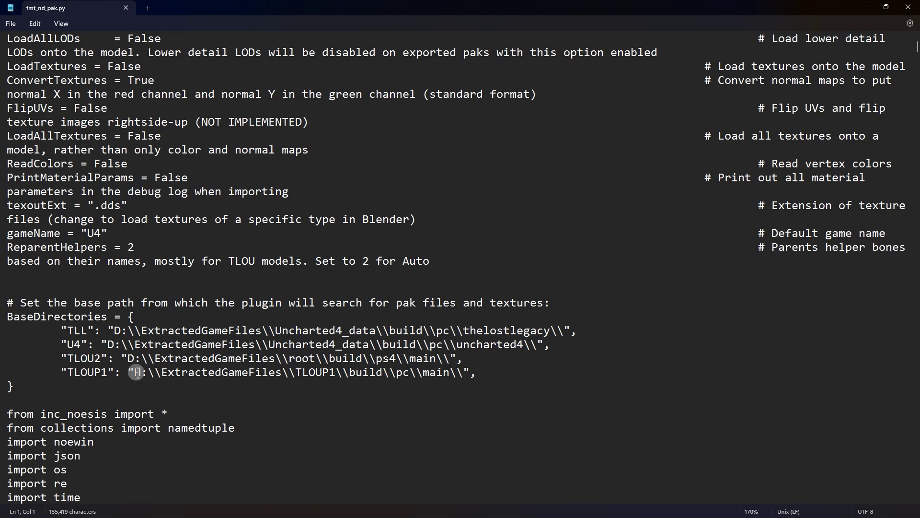
left_click_drag(134, 373, 472, 373)
type("D:\\The Last of Us - Part I\\build\\pc\\main")
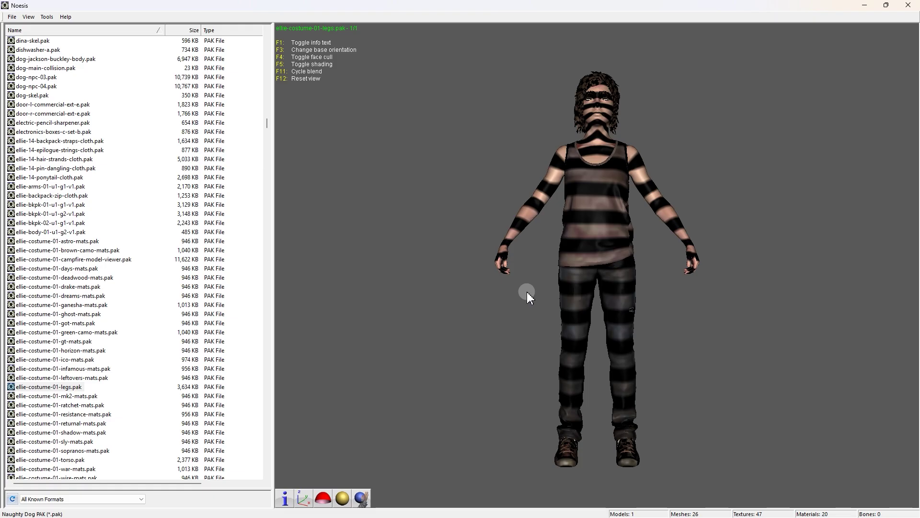
Step: Spin the model to view its back, then preview the Ellie head bruise colour texture
left_click_drag(675, 293, 915, 305)
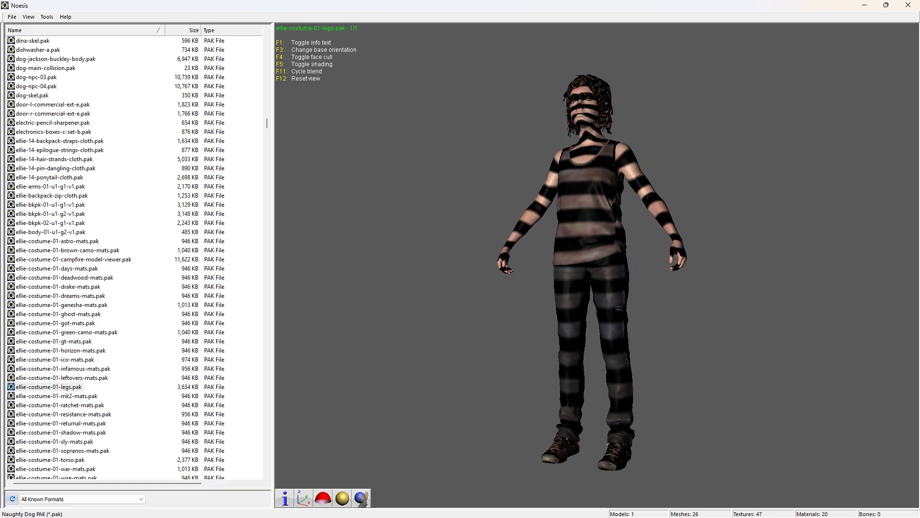
scroll(608, 235, "up", 8)
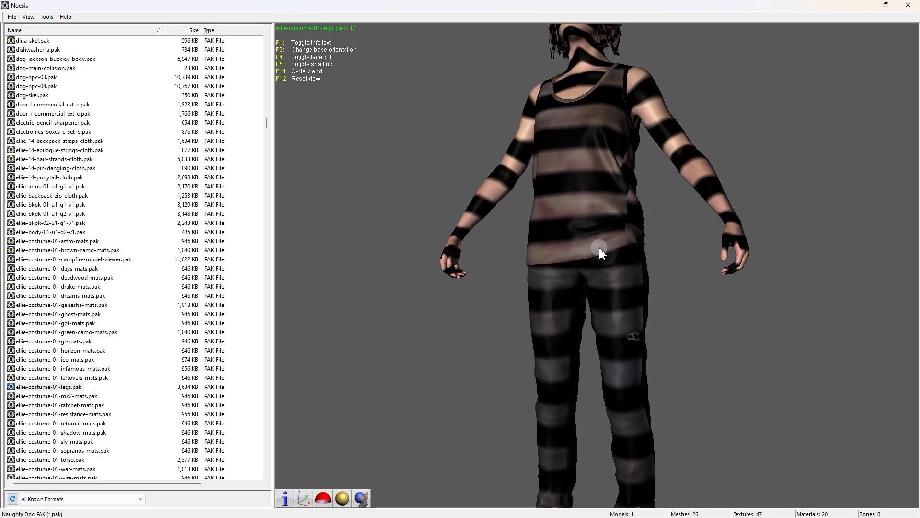
scroll(610, 198, "down", 3)
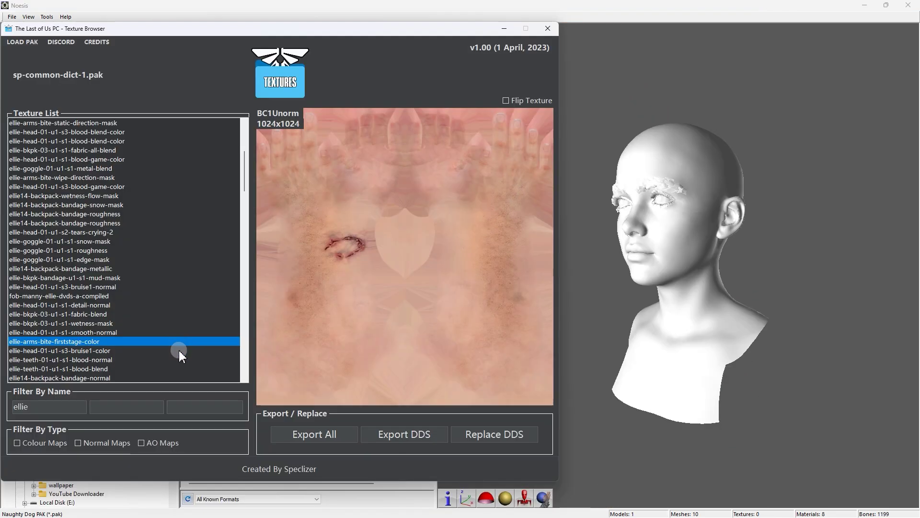
left_click(179, 350)
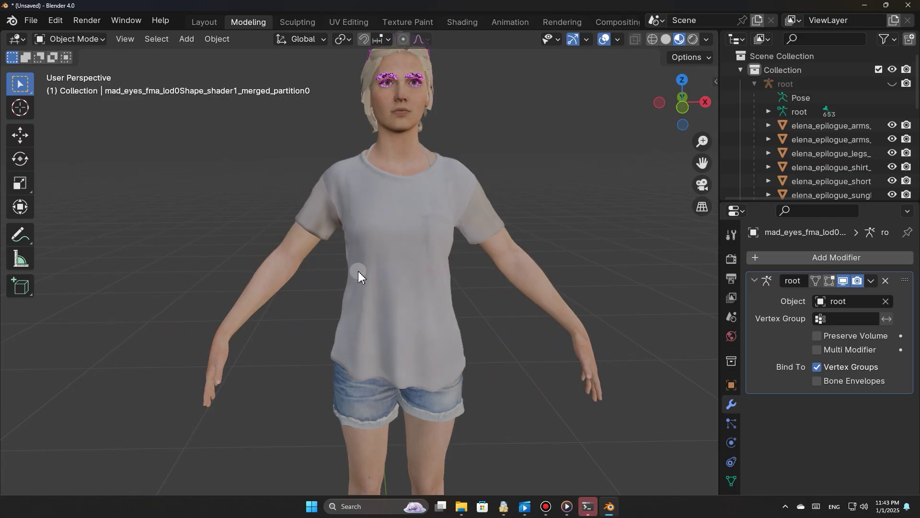
Step: Orbit around the textured Elena in Blender, then return to the Noesis window
left_click_drag(358, 271, 395, 254)
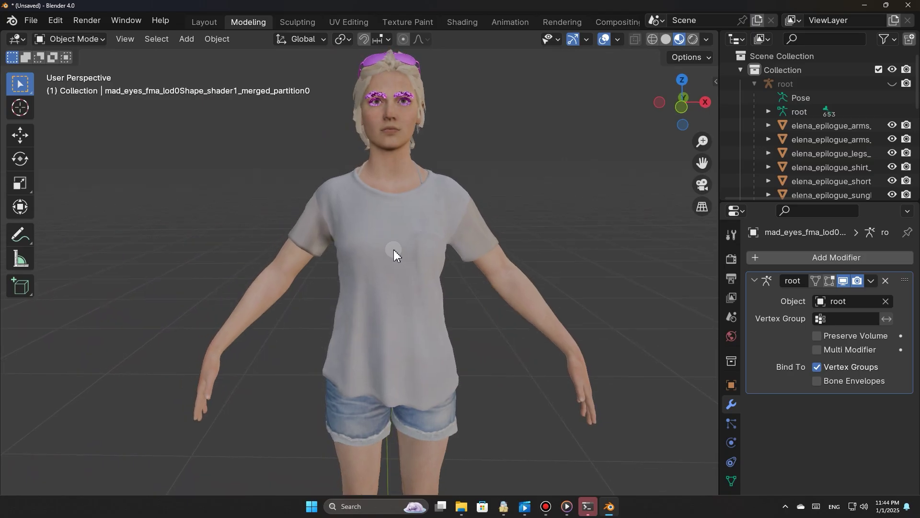
key("alt+Tab")
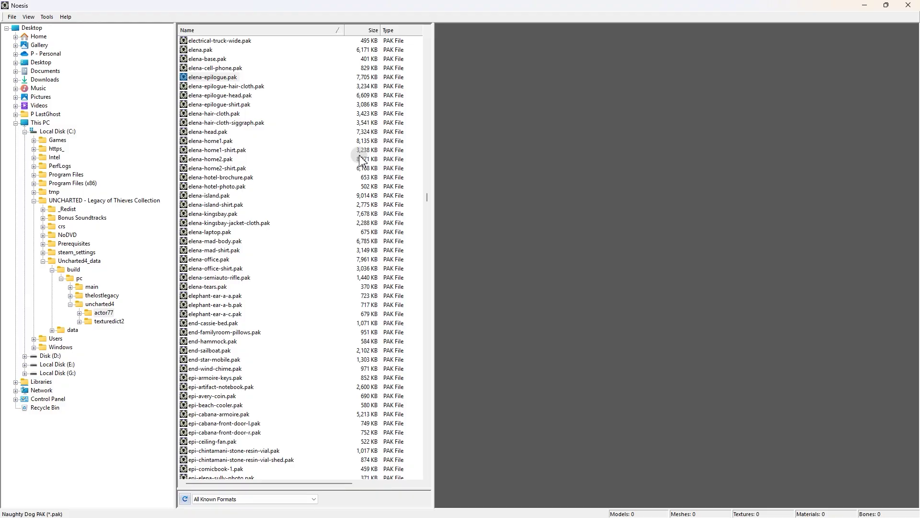
Step: Load elena-epilogue.pak with its shirt, head and hair-cloth packs, then close the Debug Log
double_click(231, 77)
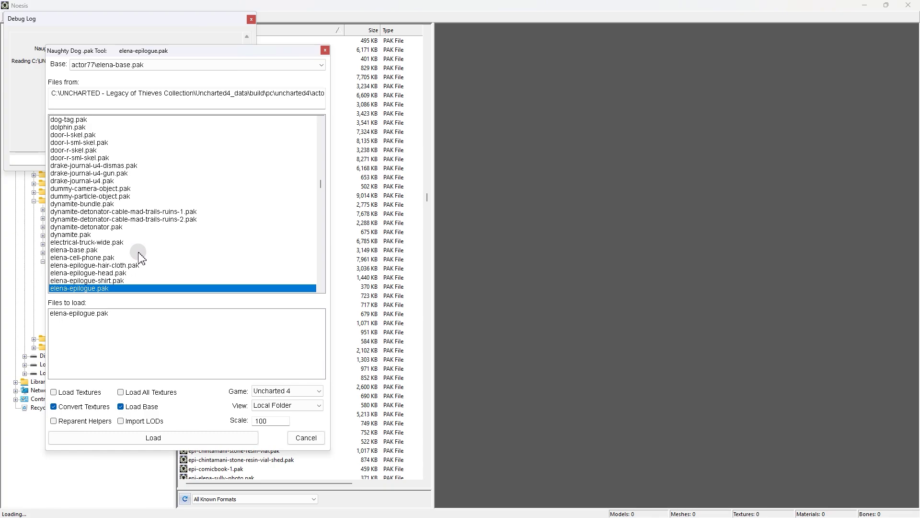
left_click(100, 281)
left_click(104, 273)
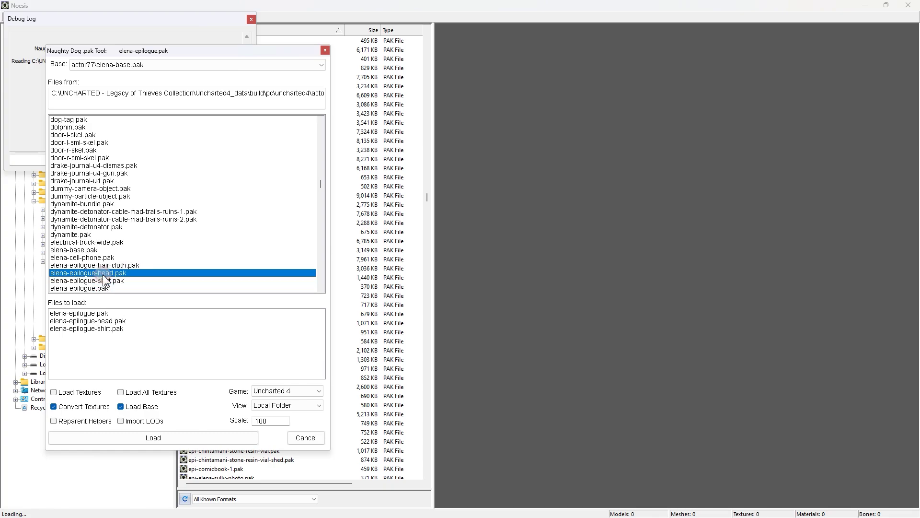
left_click(105, 266)
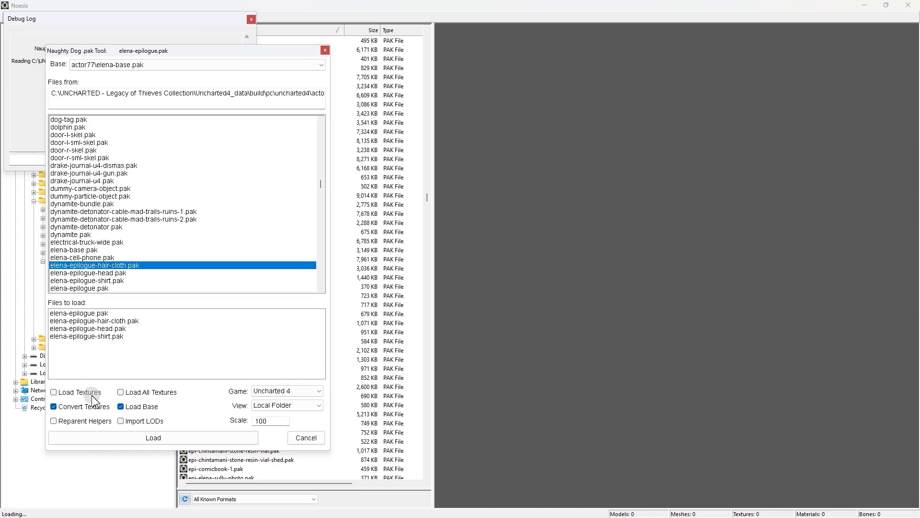
left_click(197, 437)
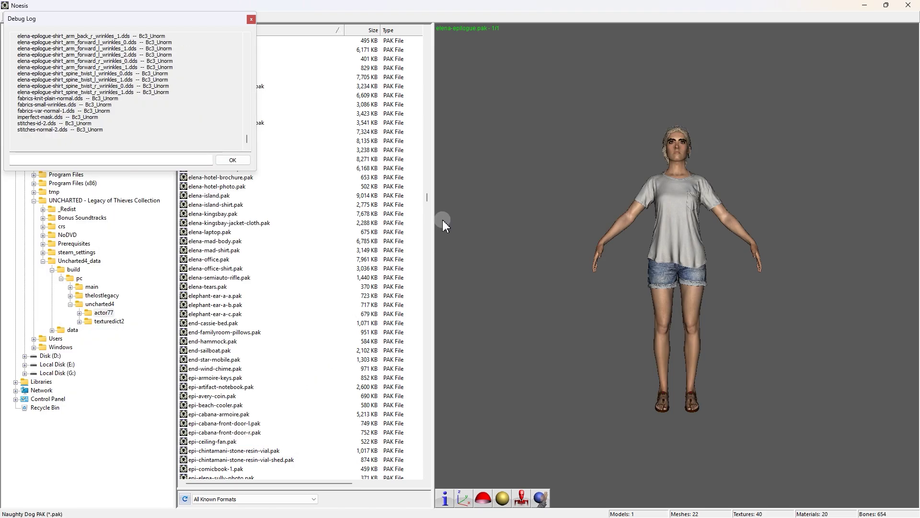
left_click(251, 19)
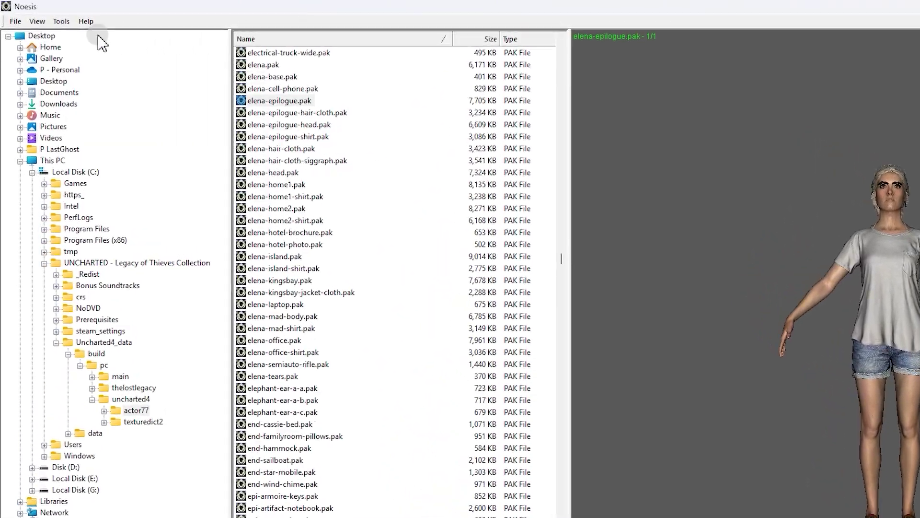
Step: Set up an Export from Preview saving as elena in Pictures\New Folder
left_click(15, 20)
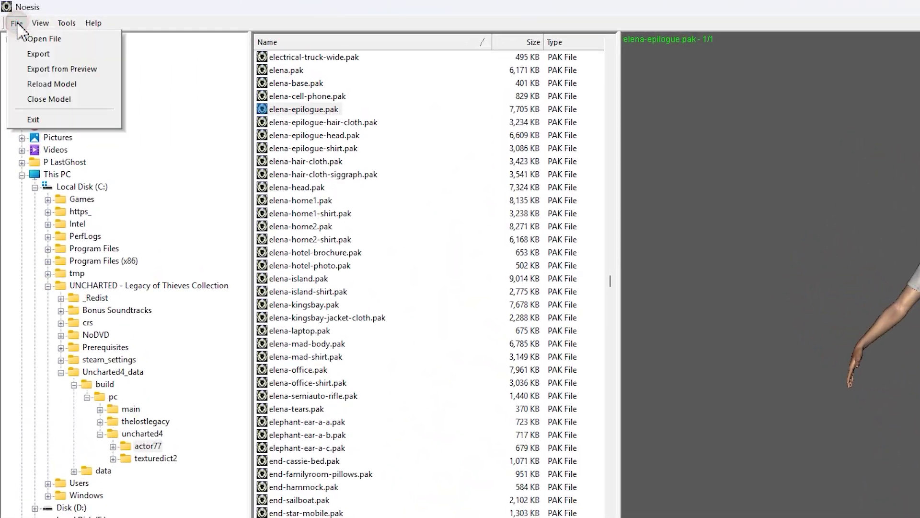
left_click(67, 69)
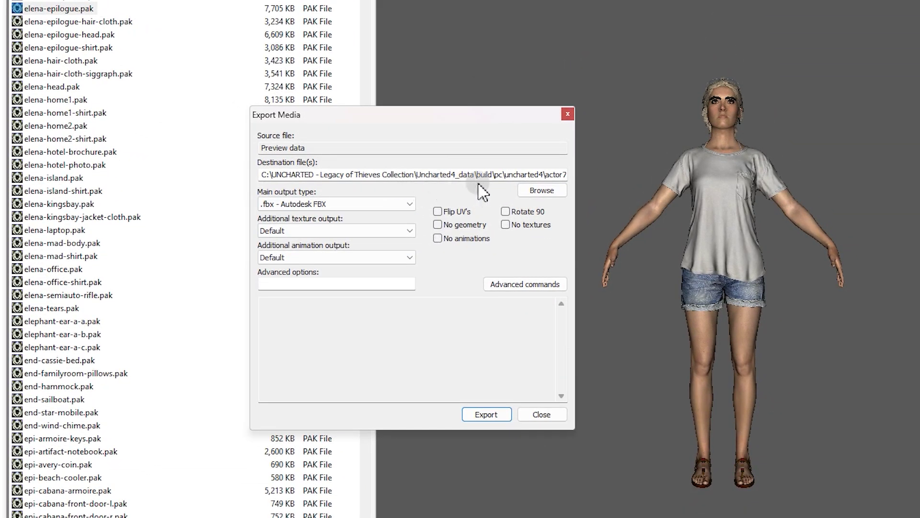
left_click(541, 192)
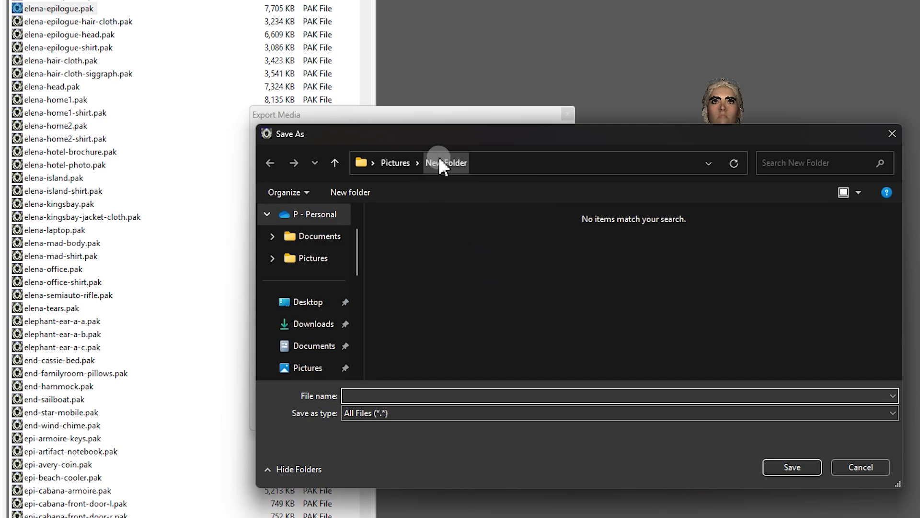
left_click(400, 395)
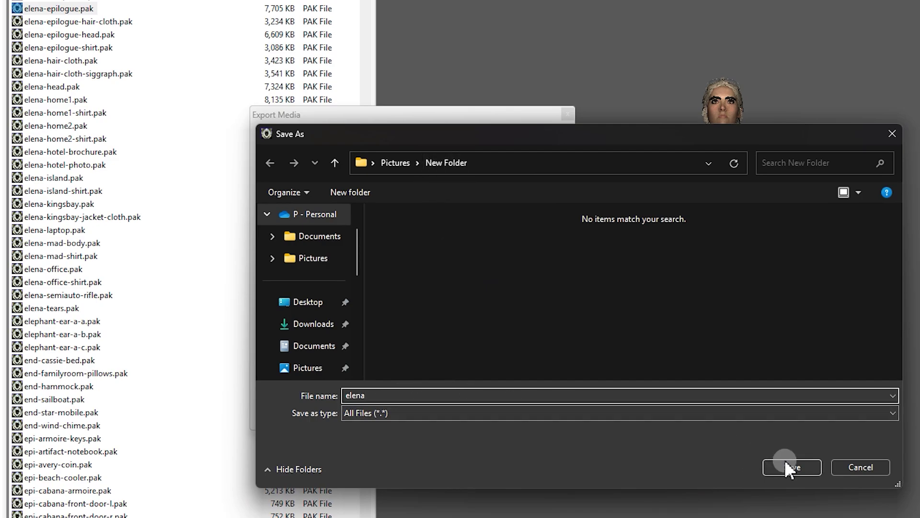
left_click(776, 472)
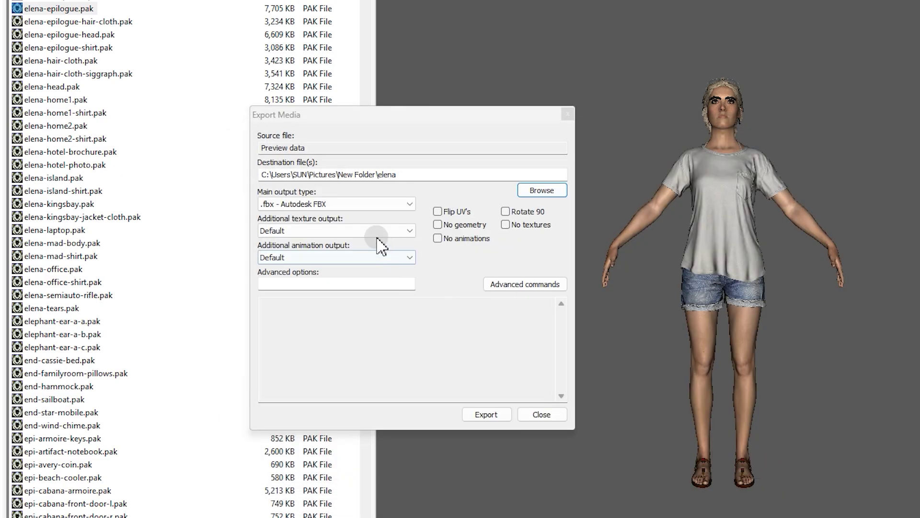
Step: Export as Autodesk FBX with .jpg JPEG texture output and confirm completion
left_click(314, 203)
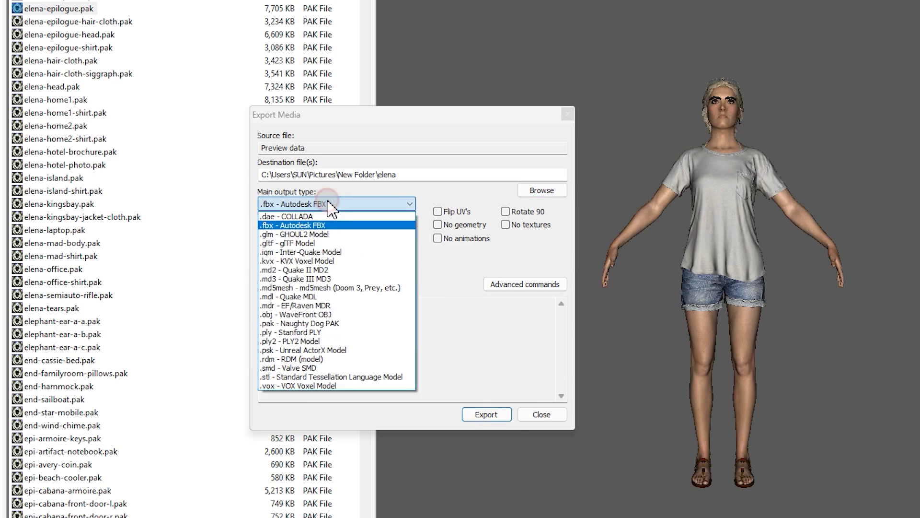
left_click(287, 226)
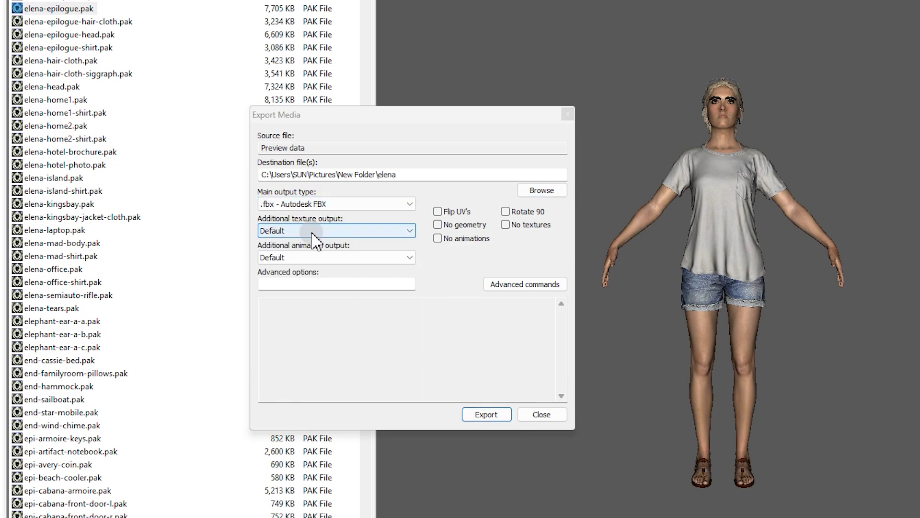
left_click(309, 231)
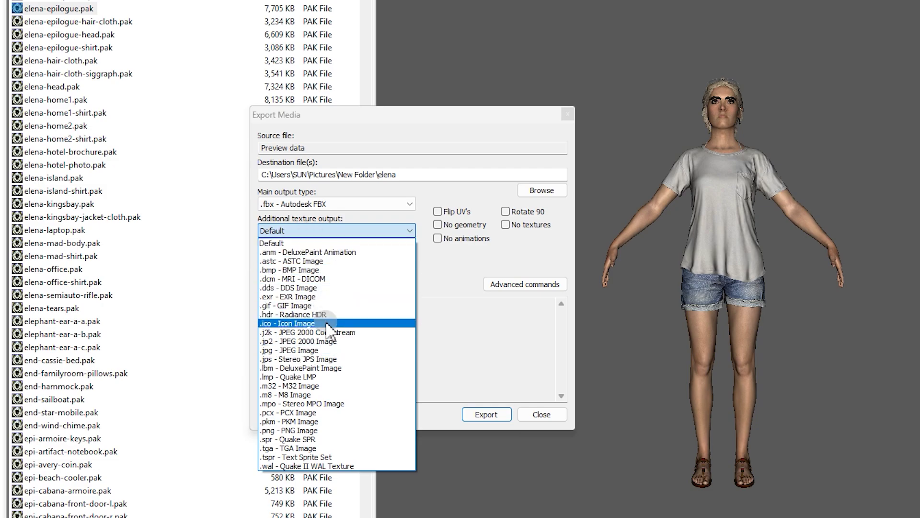
left_click(318, 353)
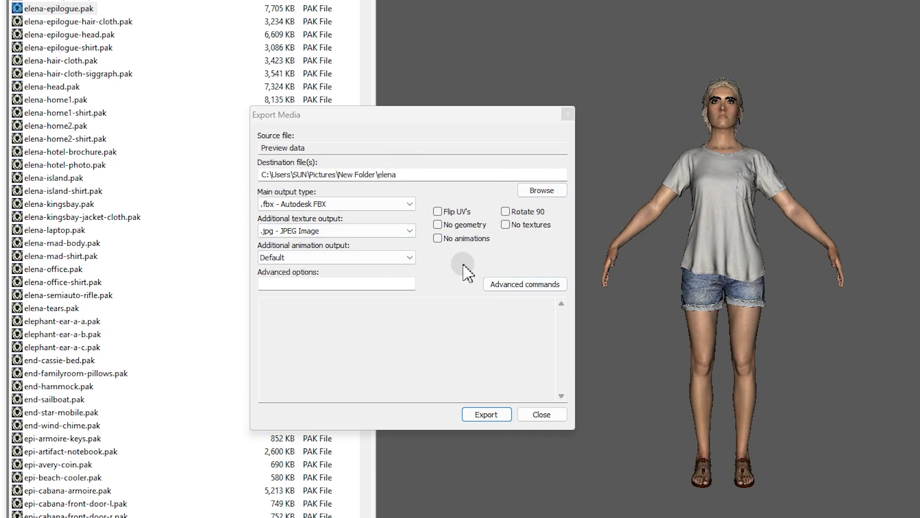
left_click(476, 418)
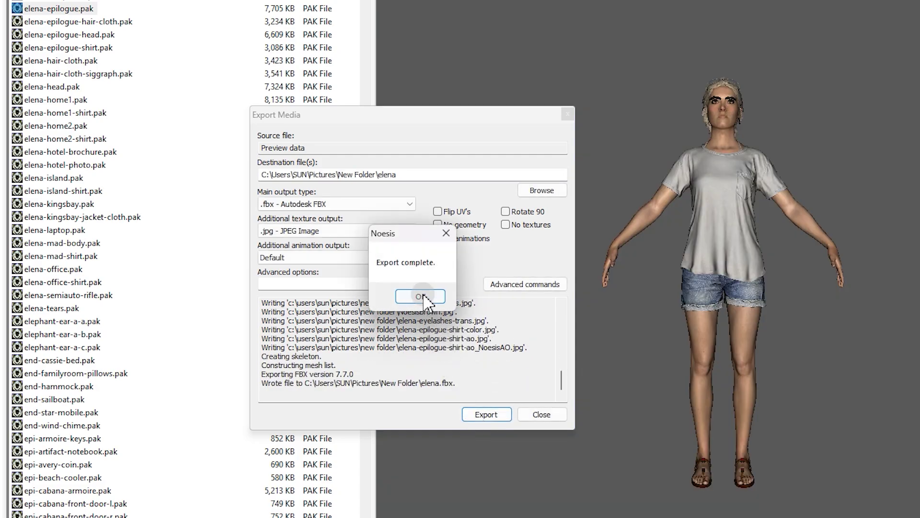
left_click(422, 296)
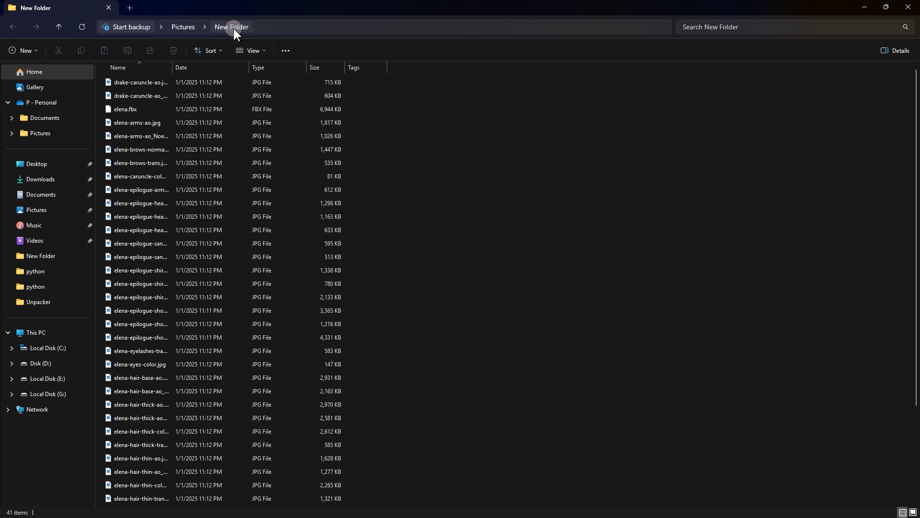
Step: Show the folder as Large icons and select elena.fbx among the exported JPGs
left_click(913, 512)
left_click_drag(131, 286, 911, 72)
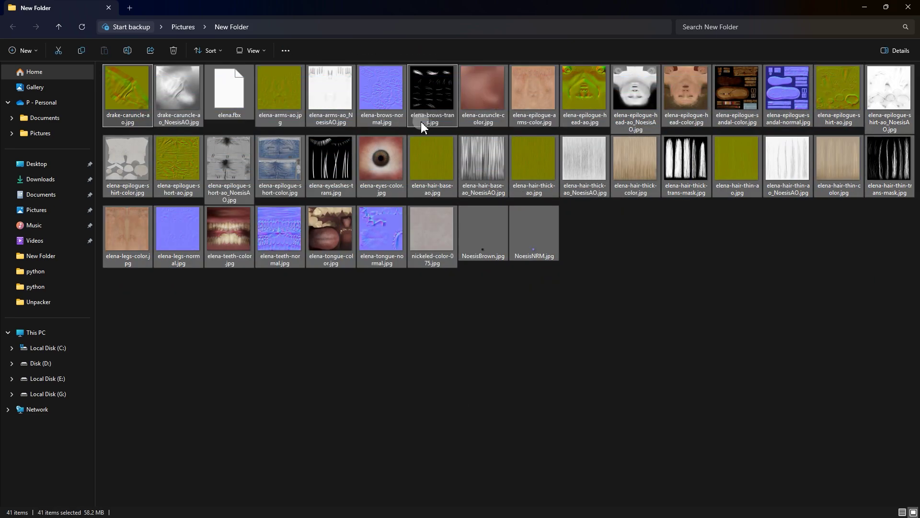
left_click(238, 115)
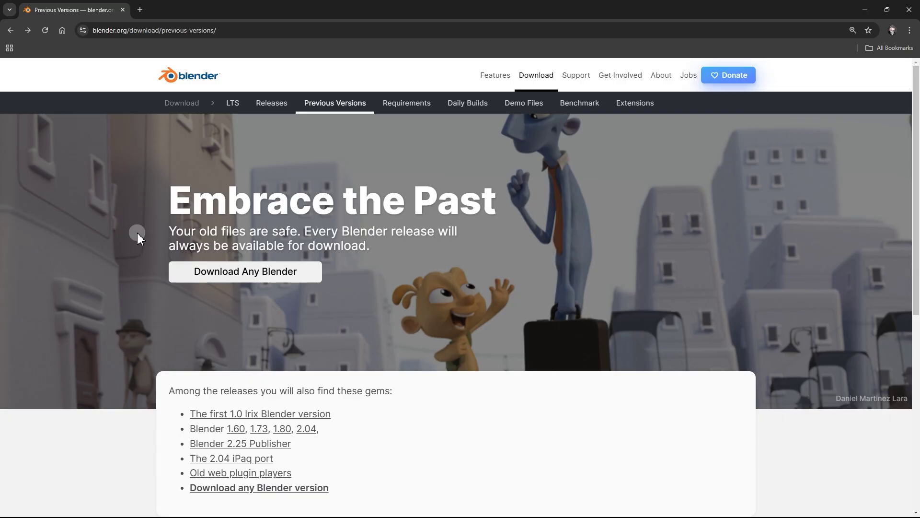
Step: Download blender-4.0.0-windows-x64.zip from the Blender4.0 release archive
left_click(208, 272)
scroll(209, 273, "down", 6)
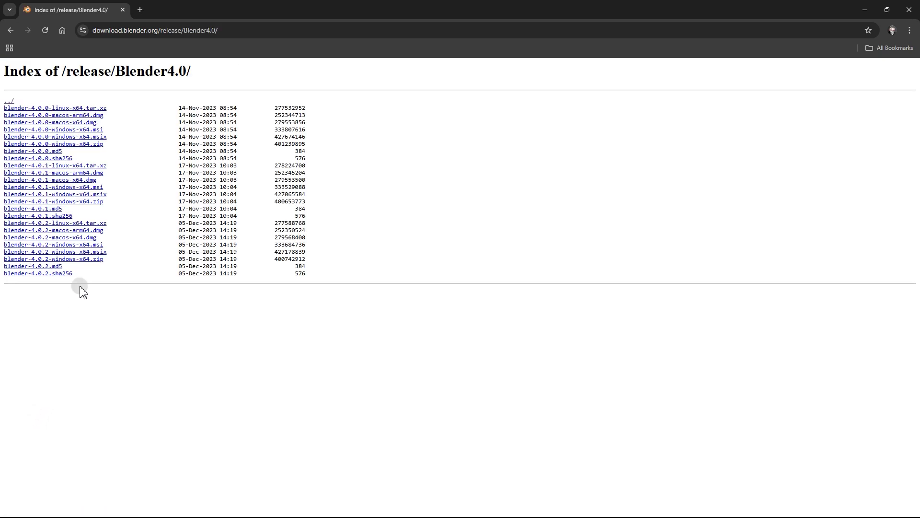
left_click(101, 146)
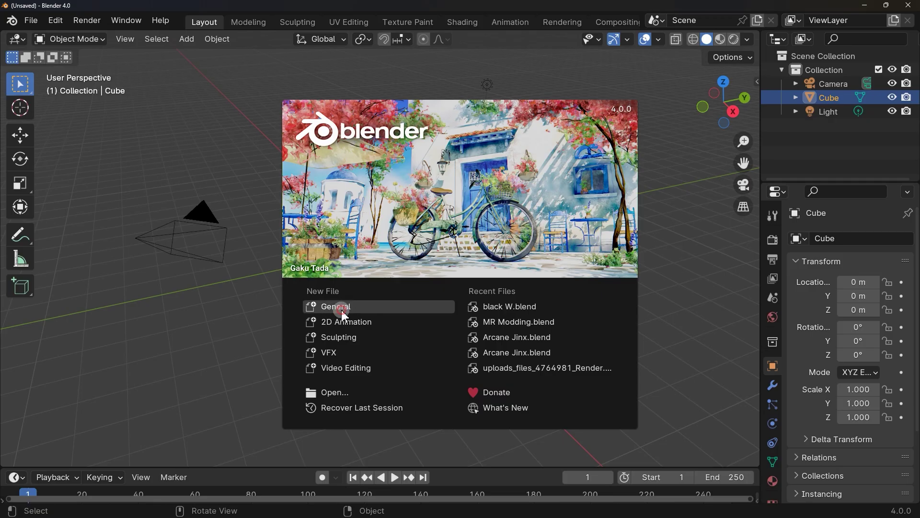
Step: Start a General scene, delete the default camera, cube and light, and switch to Modeling
left_click(343, 311)
left_click_drag(164, 85, 524, 315)
key("Delete")
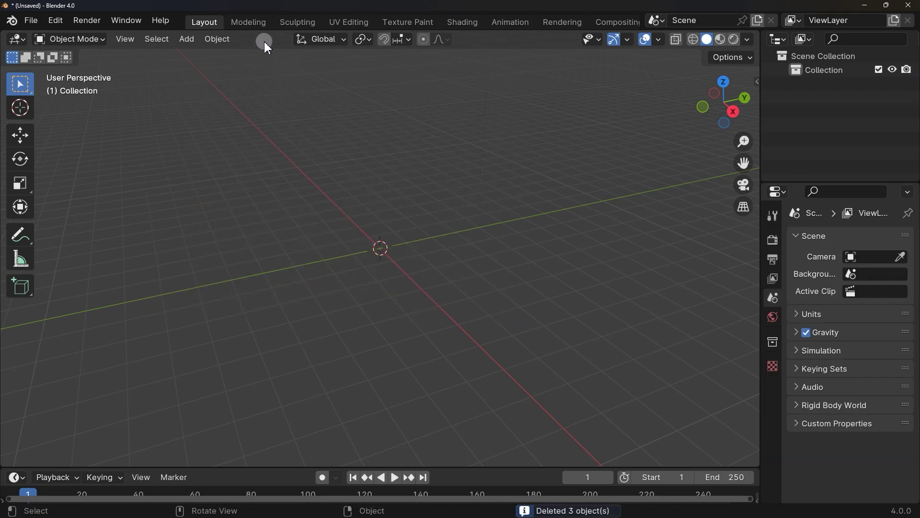
left_click(255, 24)
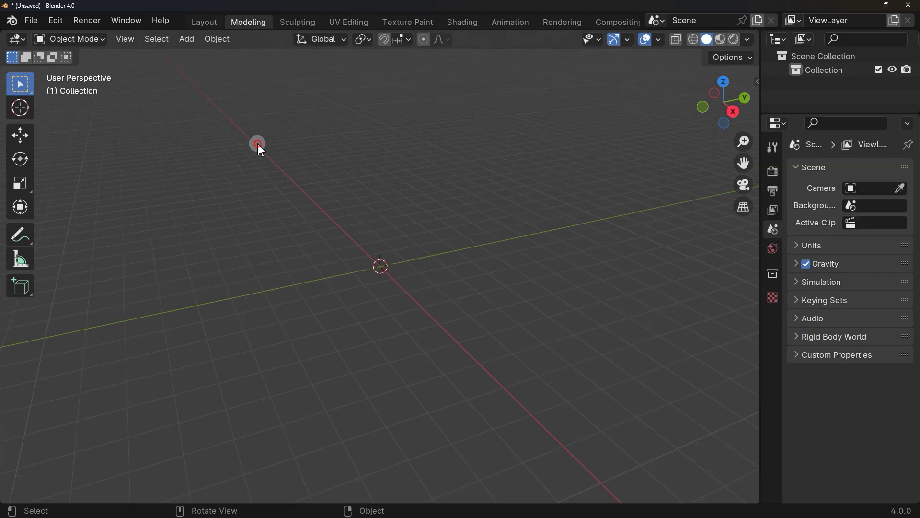
left_click(30, 27)
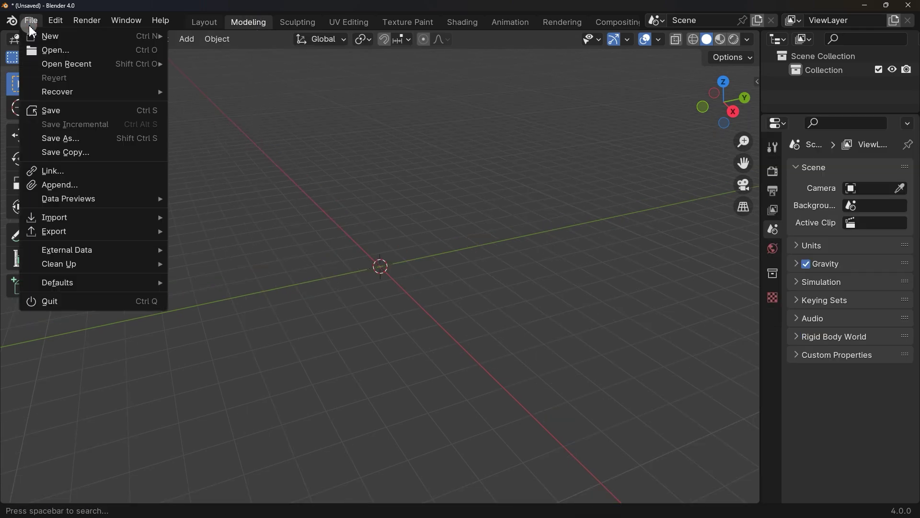
Step: Import elena.fbx from Pictures\New Folder as an FBX file
mouse_move(169, 221)
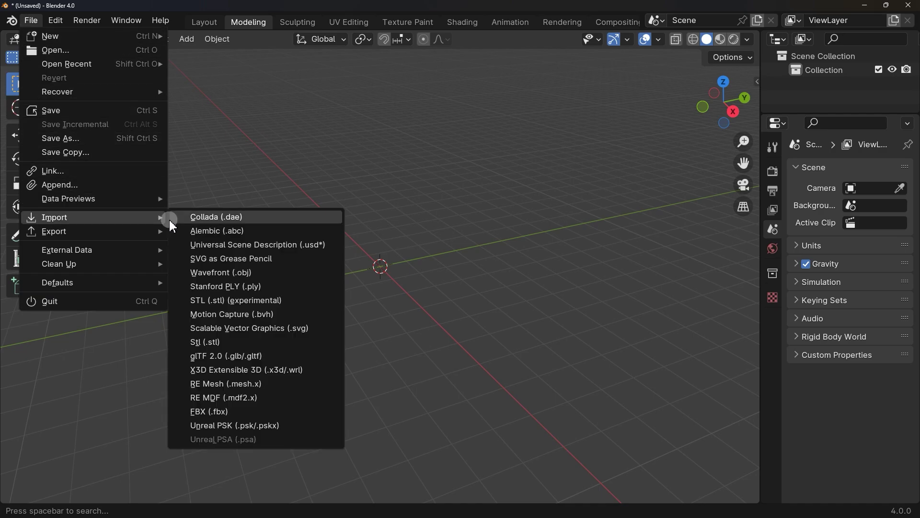
left_click(228, 413)
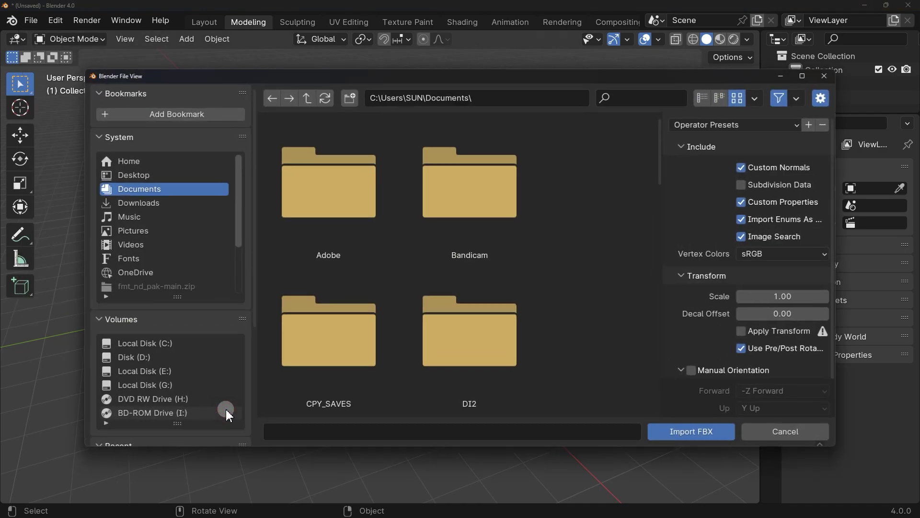
left_click(162, 232)
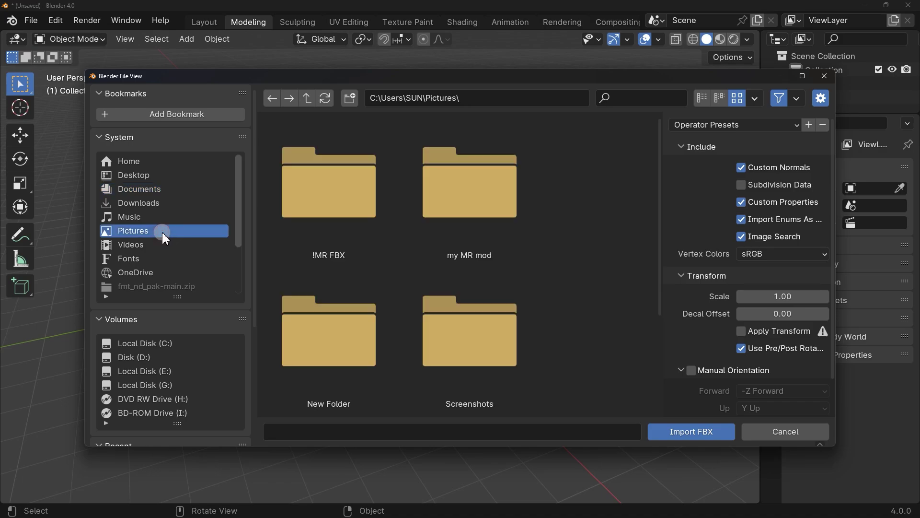
scroll(287, 269, "down", 1)
left_click(316, 294)
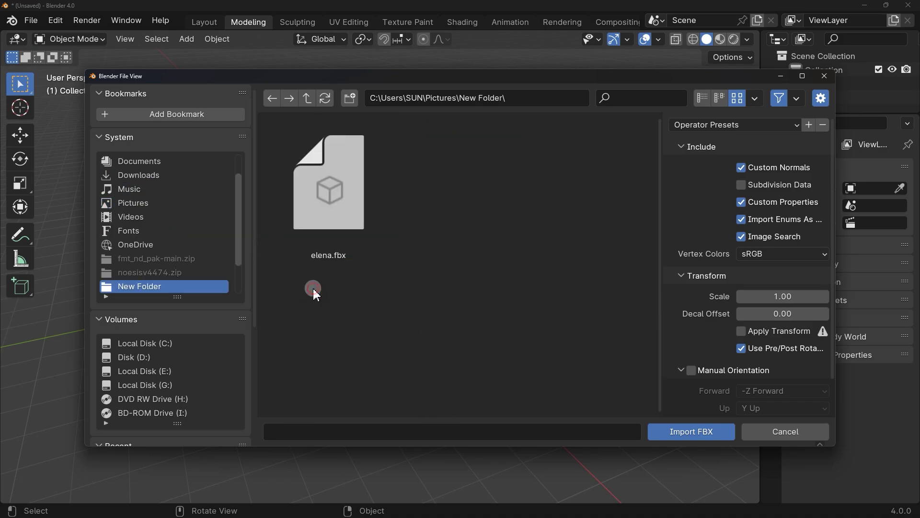
left_click(331, 222)
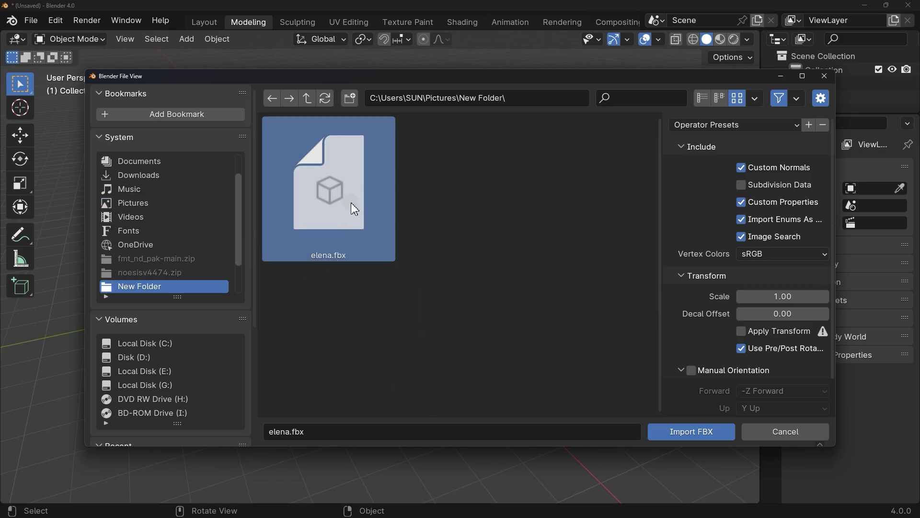
left_click(672, 432)
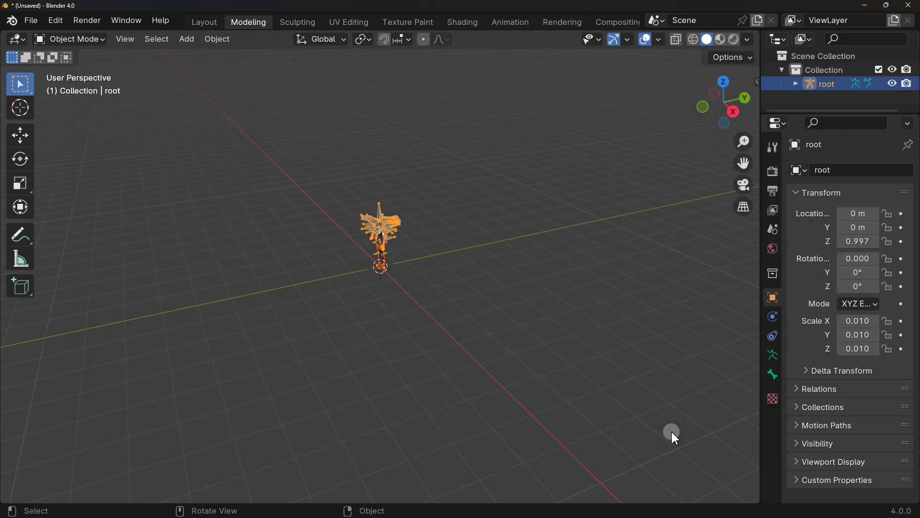
Step: Hide the star-shaped armature bones and orbit to a front view of Elena
scroll(479, 177, "up", 8)
left_click_drag(470, 171, 492, 217)
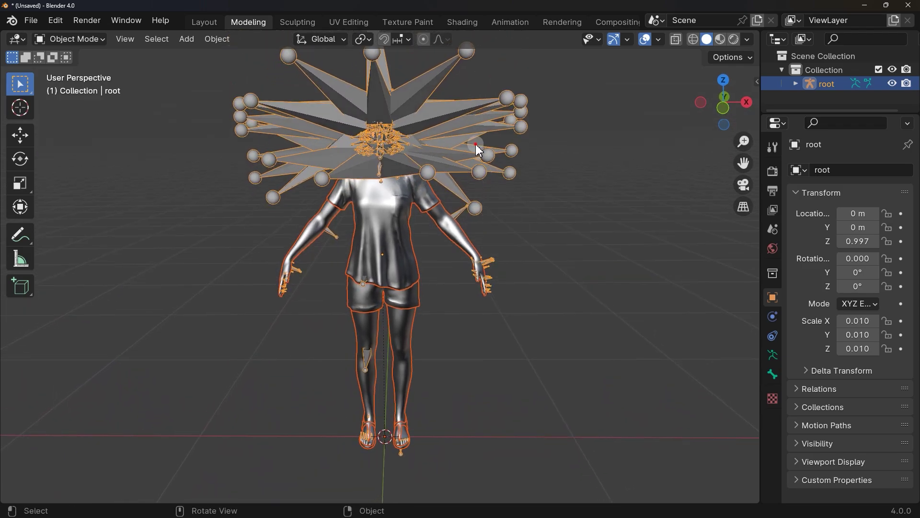
key("h")
scroll(476, 144, "up", 3)
left_click_drag(475, 144, 473, 189)
left_click_drag(804, 113, 803, 354)
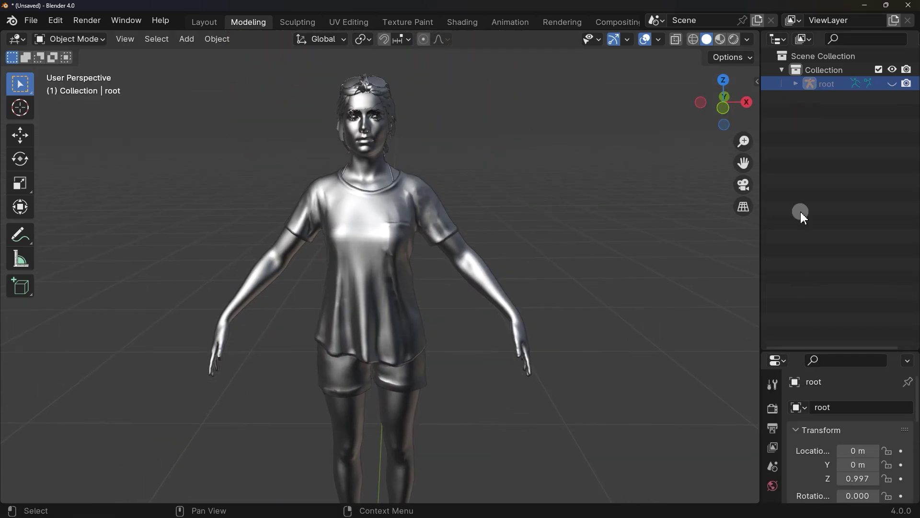
Step: Expand root in a wider Outliner and select the sunglasses, shoes, mad_eyes and mad_ring meshes
left_click(796, 84)
left_click_drag(762, 121, 517, 130)
scroll(620, 155, "down", 3)
scroll(620, 152, "up", 3)
left_click(632, 194)
left_click(646, 238)
left_click(652, 280)
scroll(652, 281, "down", 3)
left_click(653, 277)
left_click(658, 320)
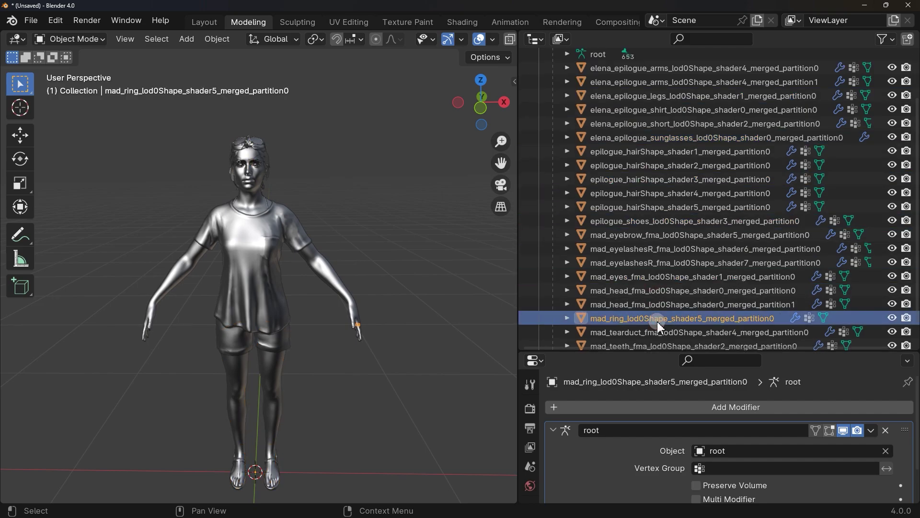
Step: Hide and restore the shirt, then switch the viewport to Material Preview shading
left_click(238, 267)
key("h")
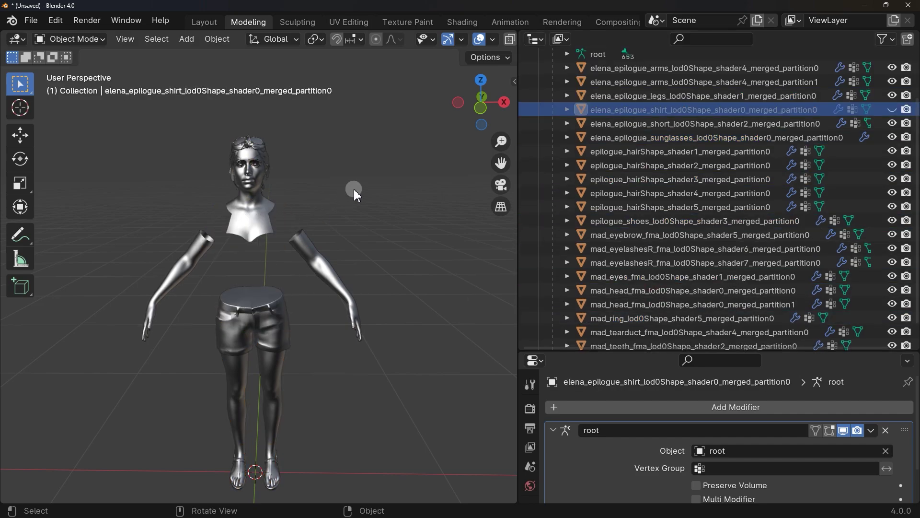
key("alt+h")
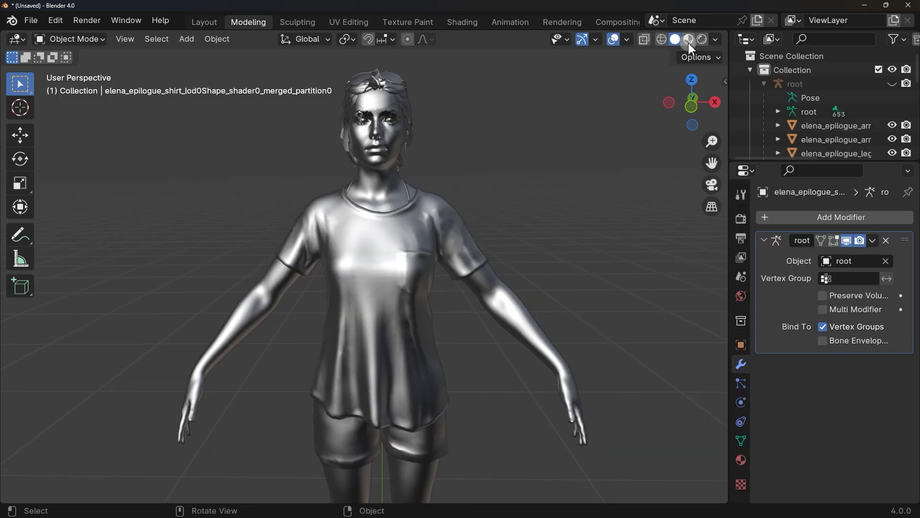
left_click(689, 40)
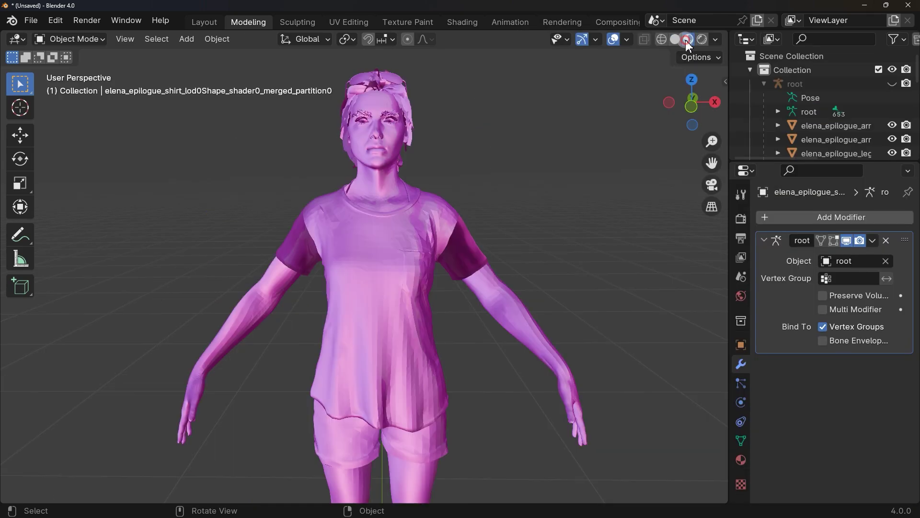
Step: Show the shirt's material in the Shading workspace and select its Diffuse Texture.014 node
left_click(463, 24)
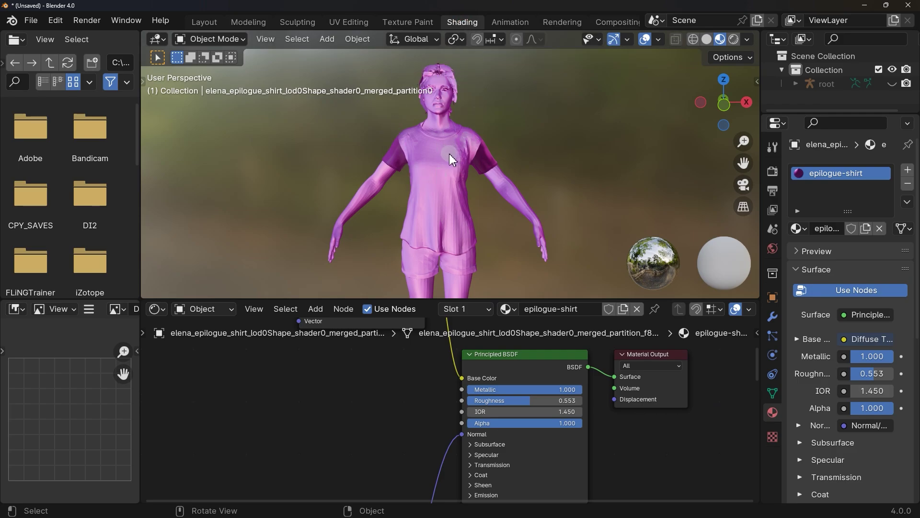
left_click(467, 154)
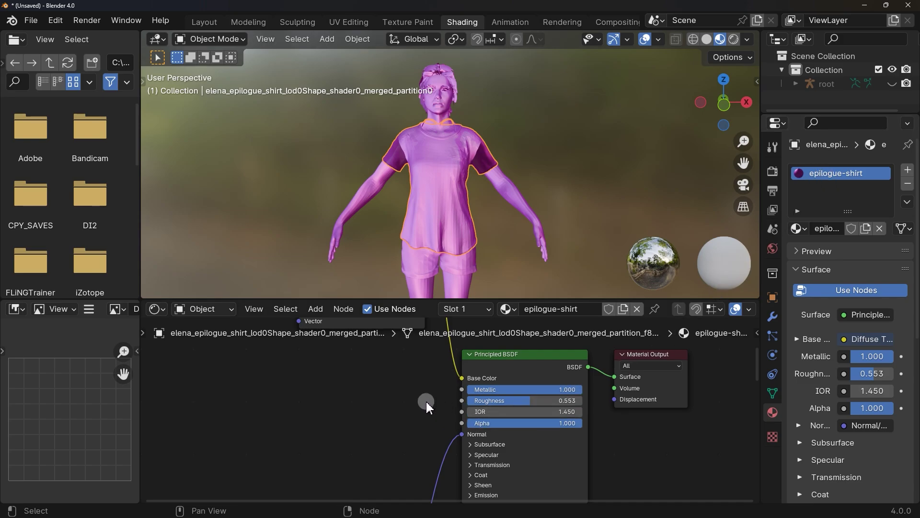
scroll(425, 384, "down", 2)
left_click_drag(425, 384, 495, 464)
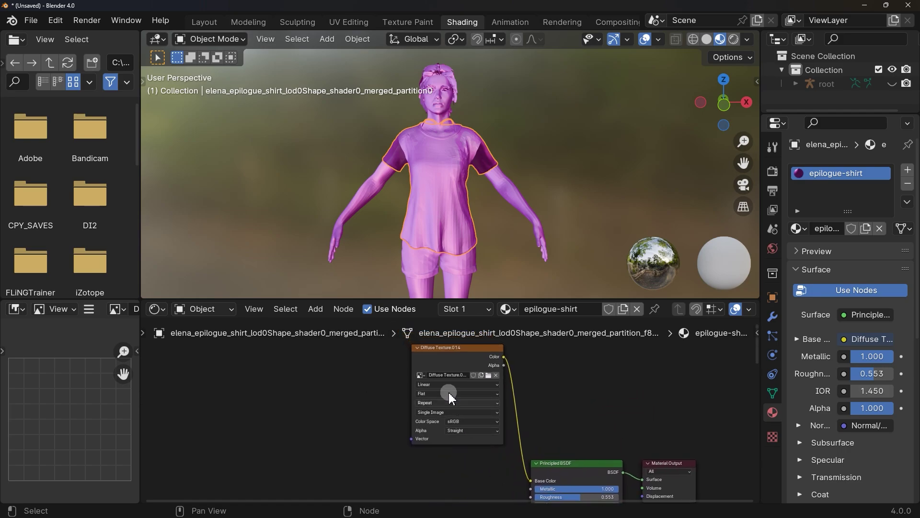
left_click(451, 349)
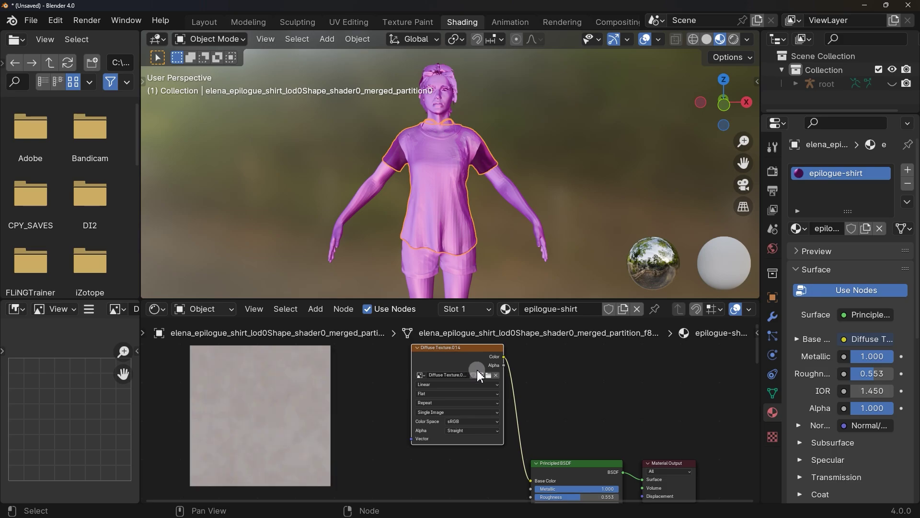
Step: Inspect the shirt's texture nodes and browse for a new diffuse image
scroll(517, 371, "down", 6)
scroll(516, 371, "down", 8)
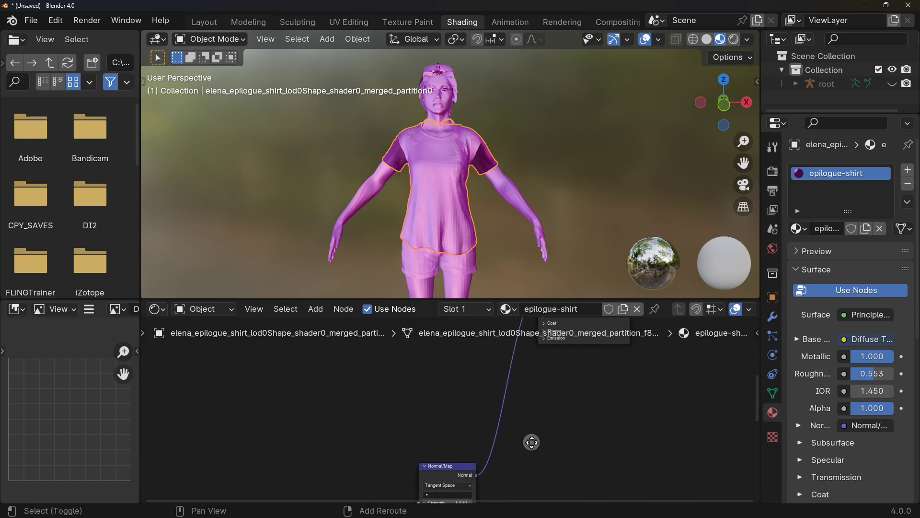
scroll(522, 379, "down", 8)
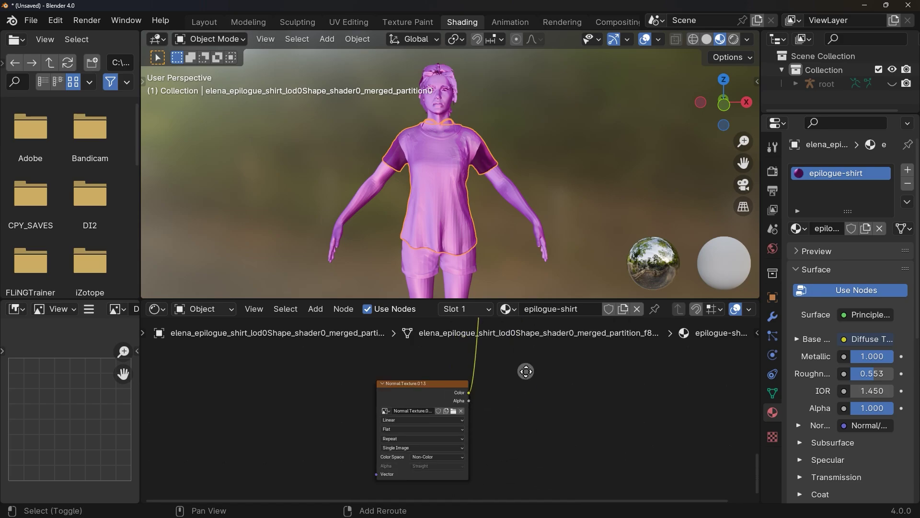
mouse_move(445, 372)
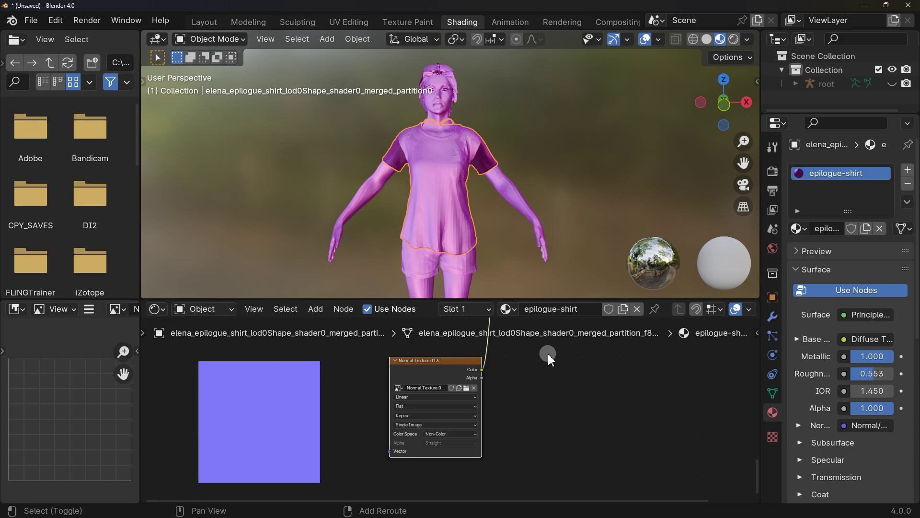
scroll(549, 357, "up", 2)
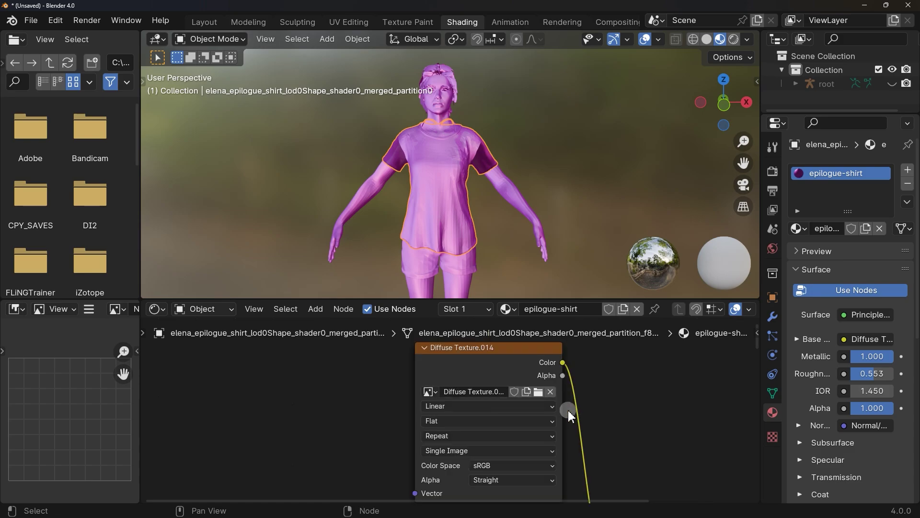
left_click(539, 392)
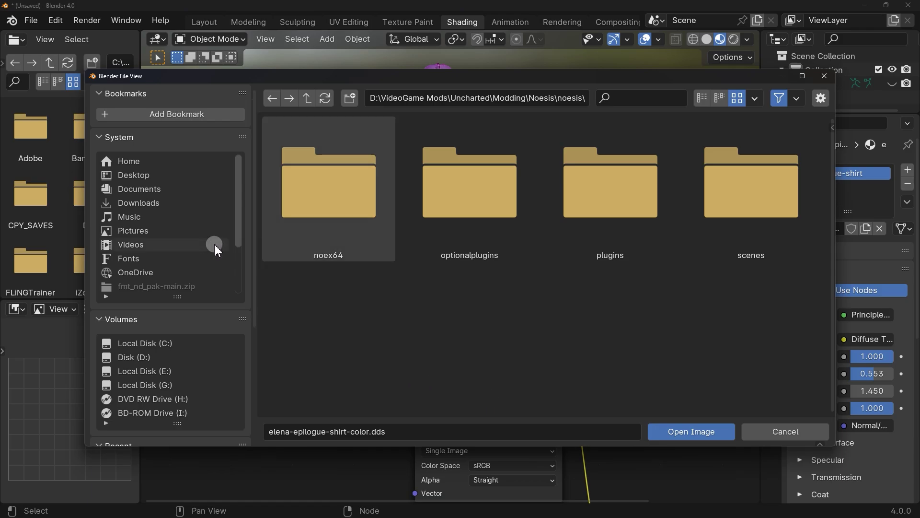
Step: Load nickeled-color-075.jpg and NoesisNRM.jpg from Pictures > New Folder onto the shirt's texture nodes
left_click(175, 234)
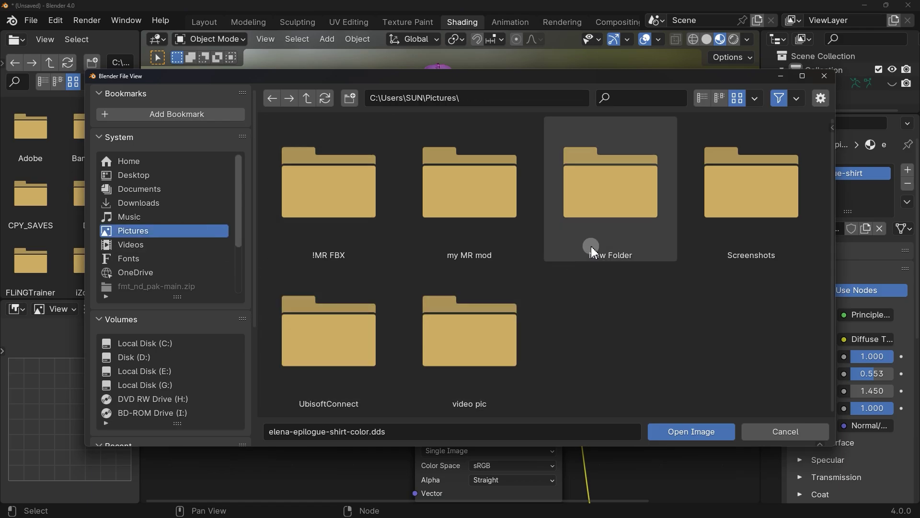
left_click(630, 236)
scroll(631, 238, "down", 5)
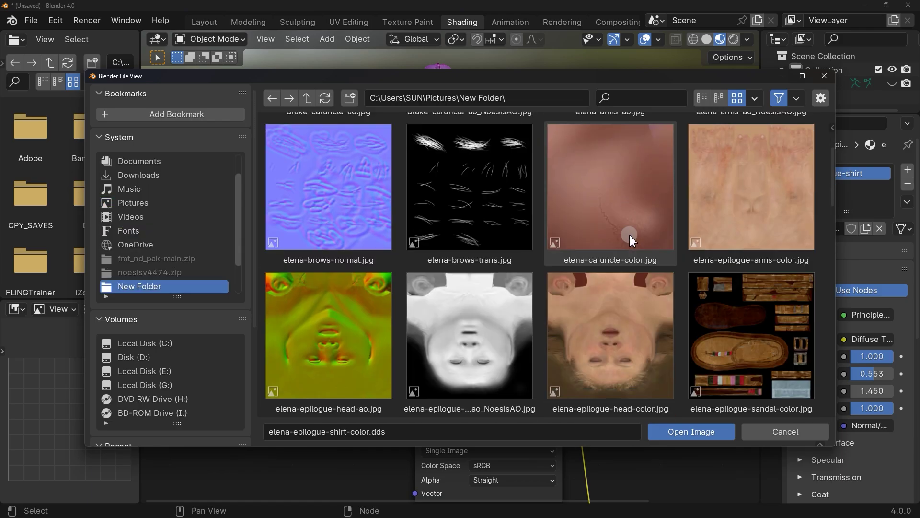
scroll(630, 239, "down", 10)
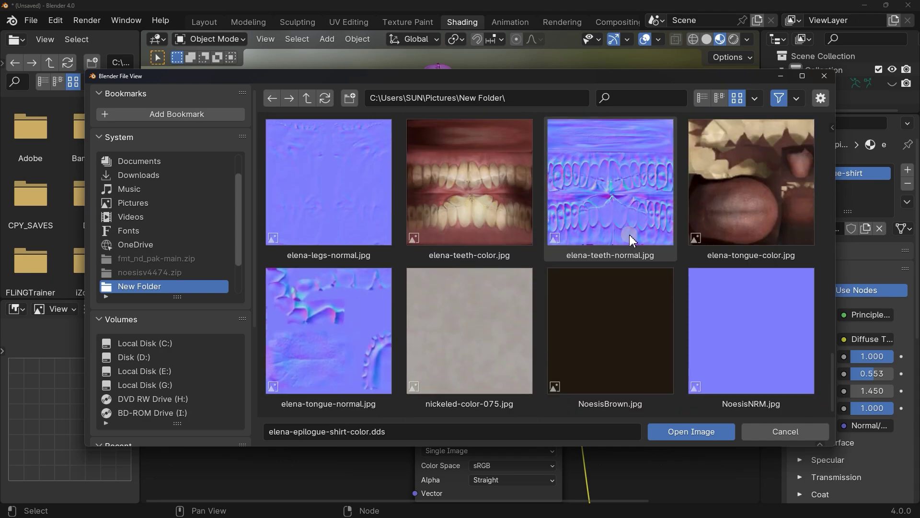
left_click(490, 303)
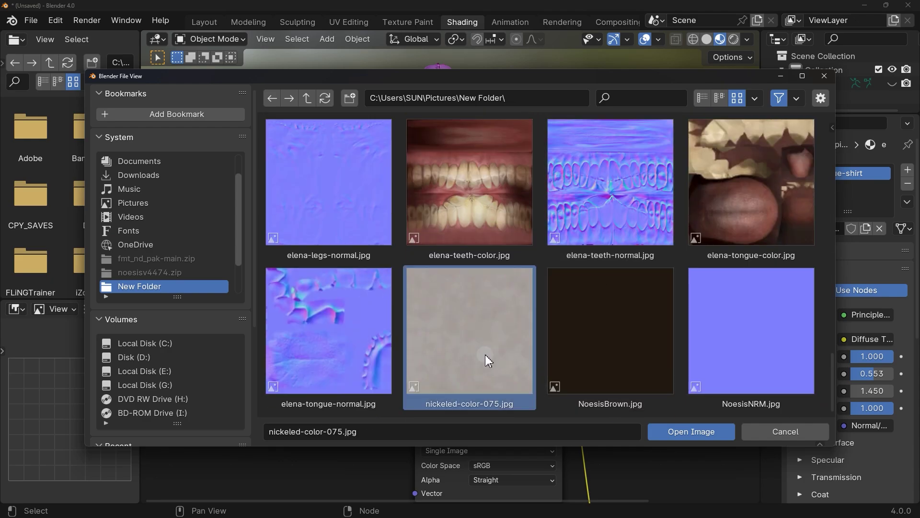
left_click(677, 432)
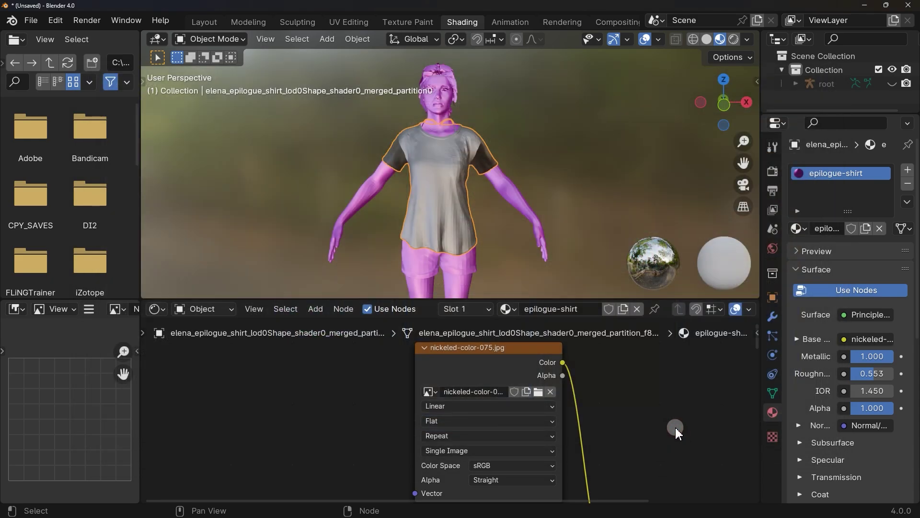
left_click(766, 344)
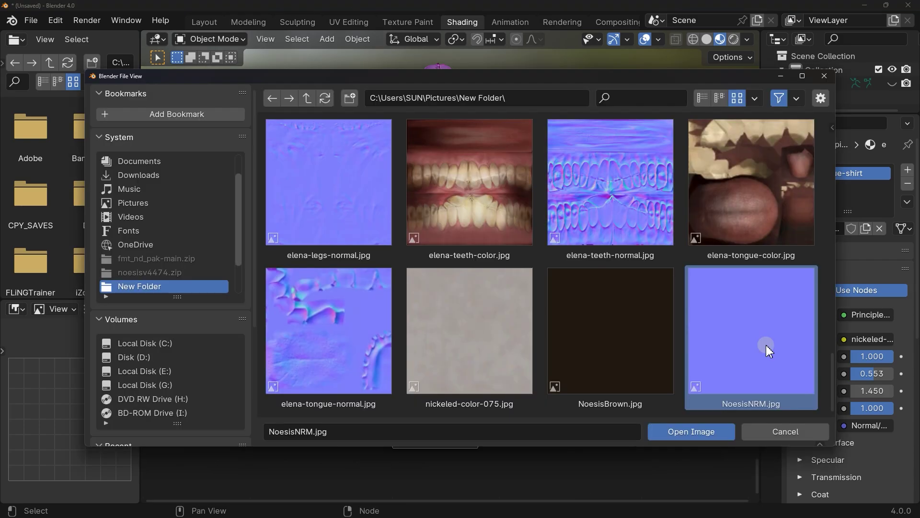
left_click(700, 430)
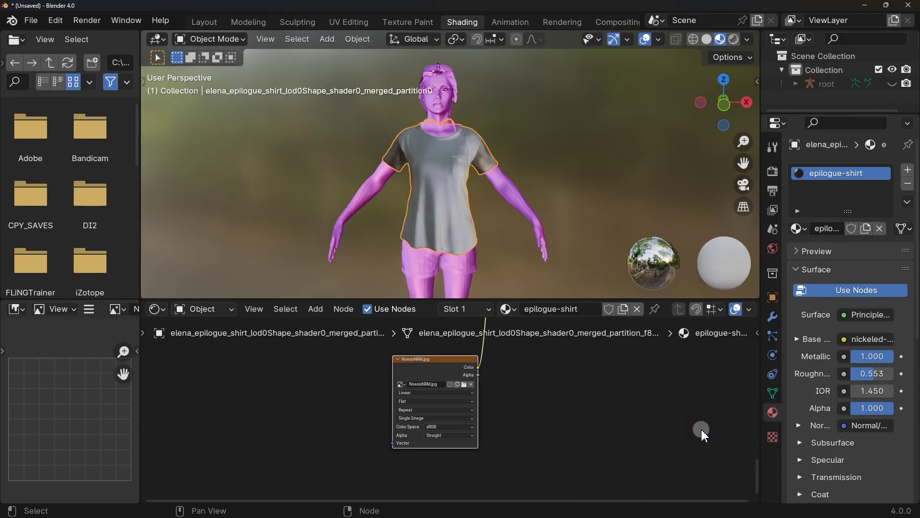
Step: Load elena-epilogue-short-color.jpg onto the shorts and elena-legs-color.jpg onto the legs
left_click(516, 394)
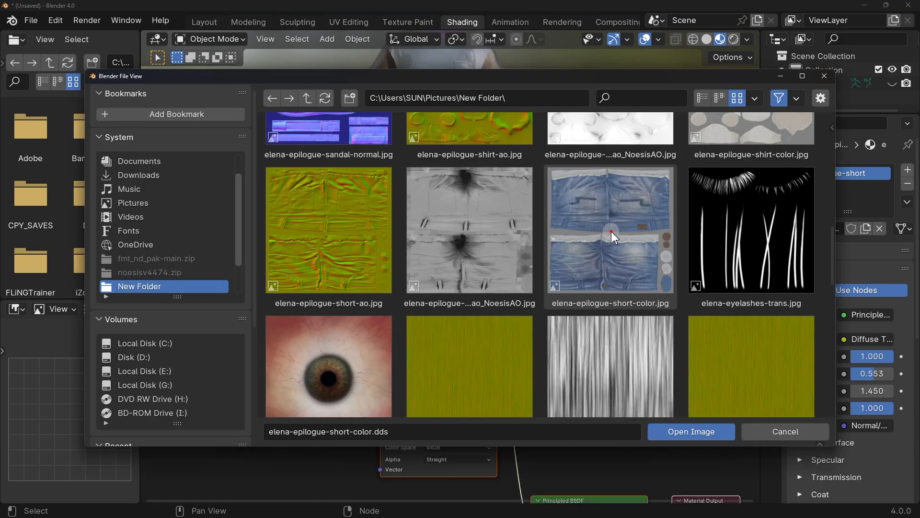
left_click(677, 429)
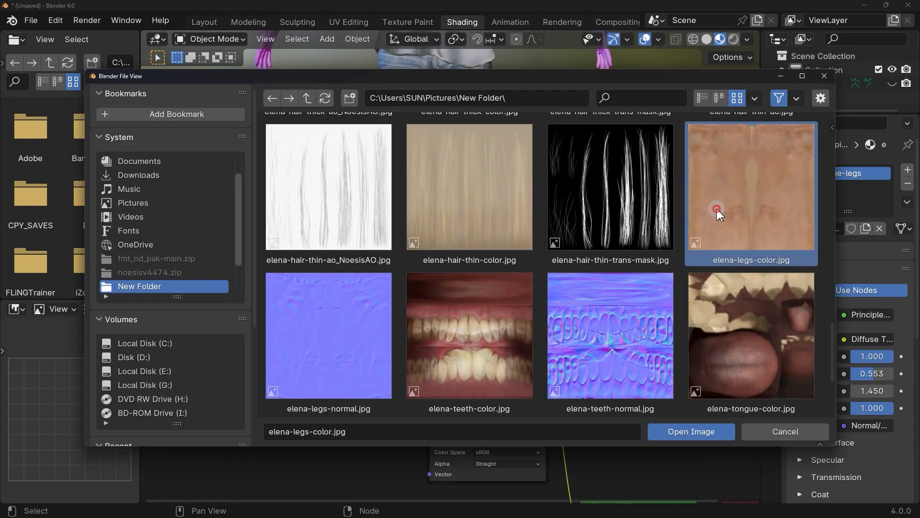
left_click(677, 431)
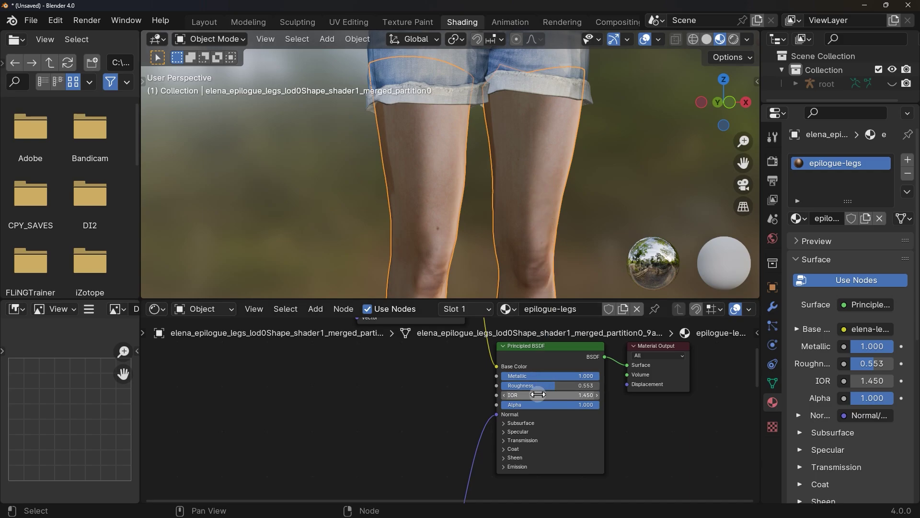
Step: Lower the legs material's Metallic from 1.000 and delete the shirt's Normal Map node
left_click_drag(536, 377, 567, 386)
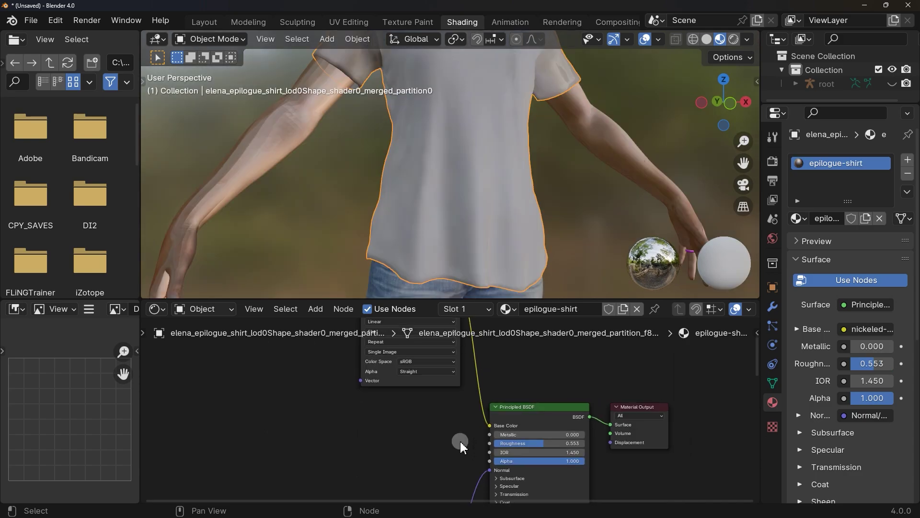
scroll(474, 433, "down", 5)
scroll(494, 423, "down", 3)
left_click(476, 441)
key("x")
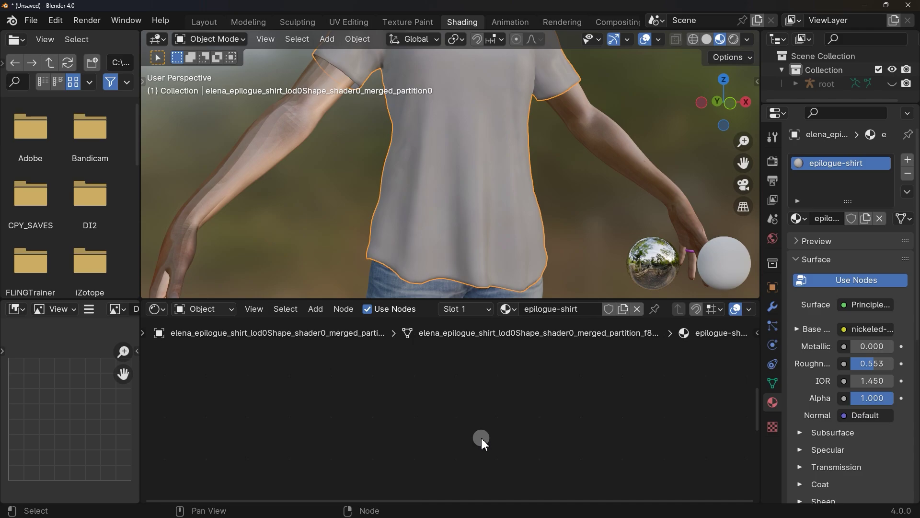
left_click_drag(522, 187, 513, 251)
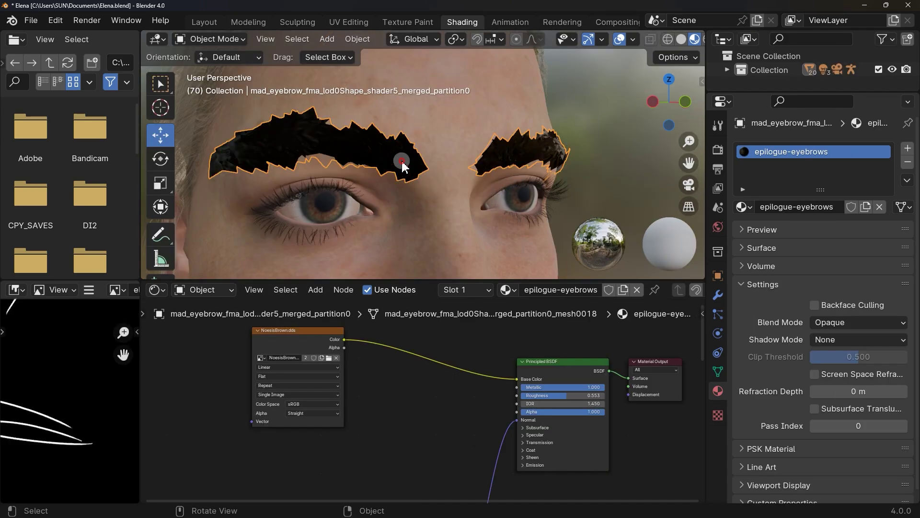